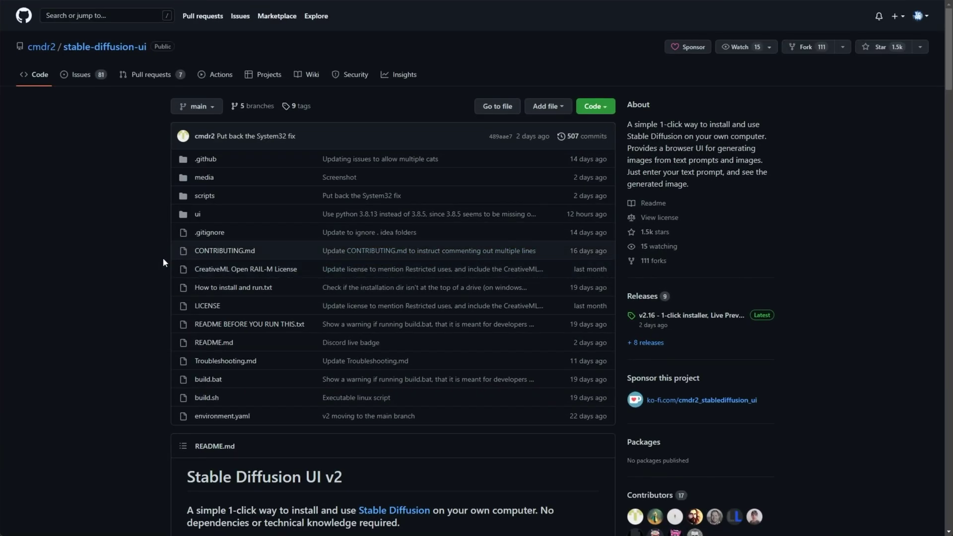
pyautogui.scroll(-4, 128, 189)
pyautogui.scroll(-12, 128, 189)
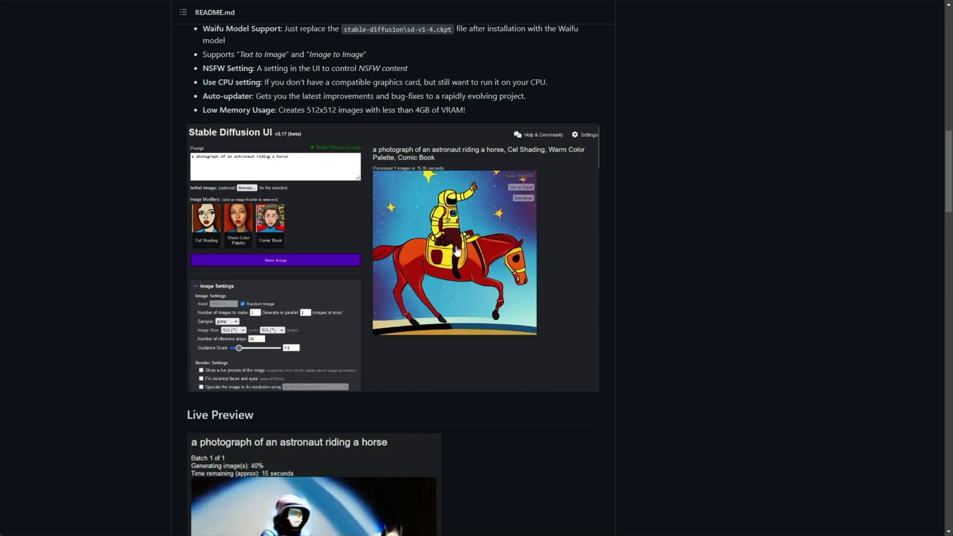
pyautogui.middleClick(119, 221)
pyautogui.scroll(-5, 119, 221)
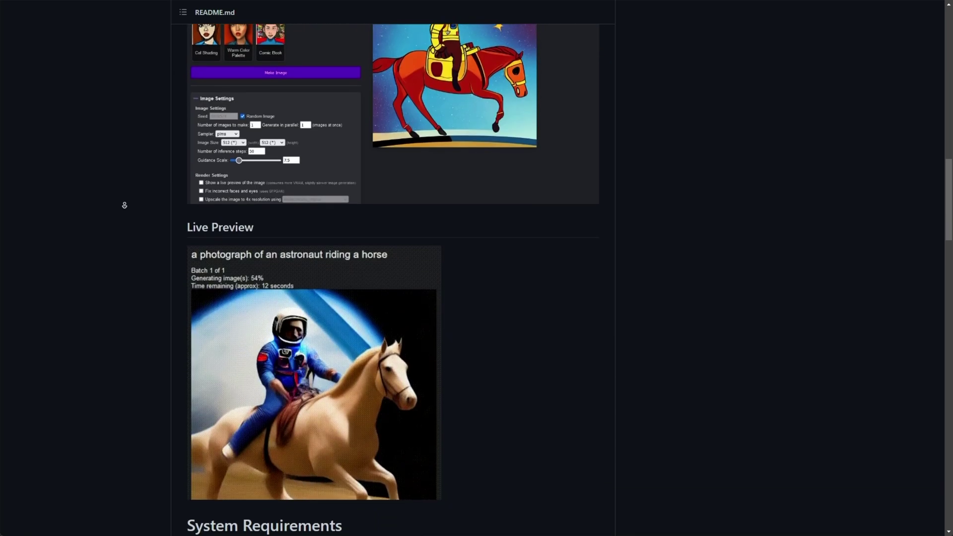
pyautogui.middleClick(148, 140)
pyautogui.scroll(2, 149, 140)
pyautogui.scroll(3, 131, 214)
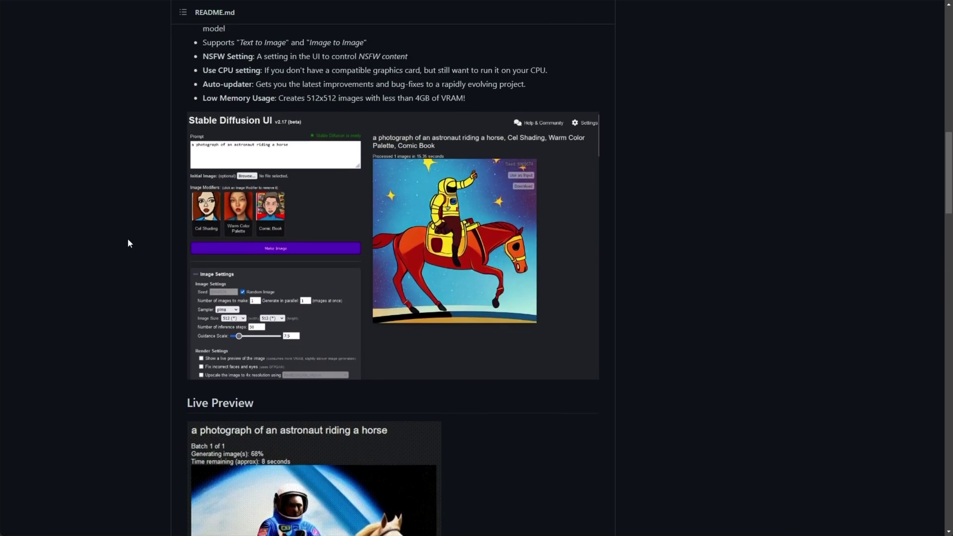
pyautogui.scroll(9, 300, 253)
pyautogui.moveTo(375, 270); pyautogui.dragTo(503, 274)
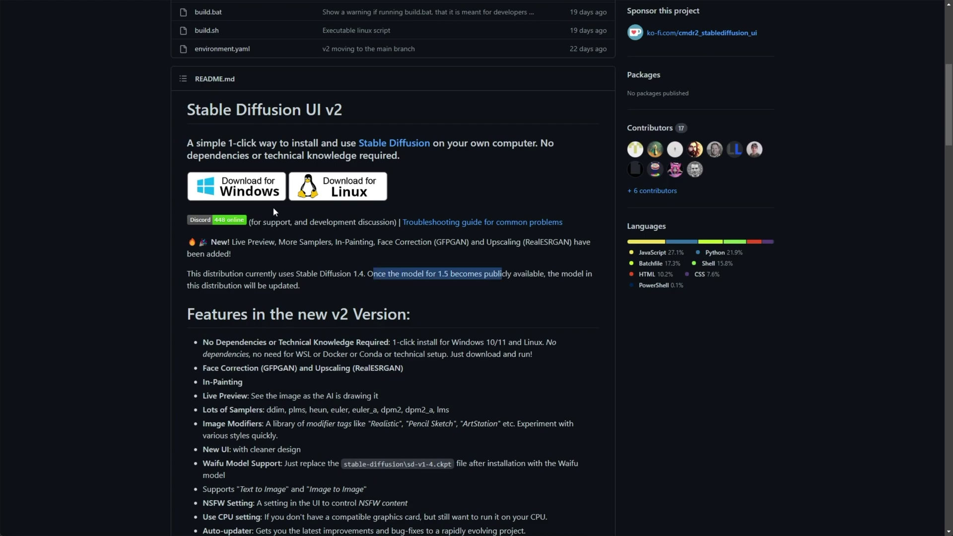
pyautogui.scroll(7, 246, 255)
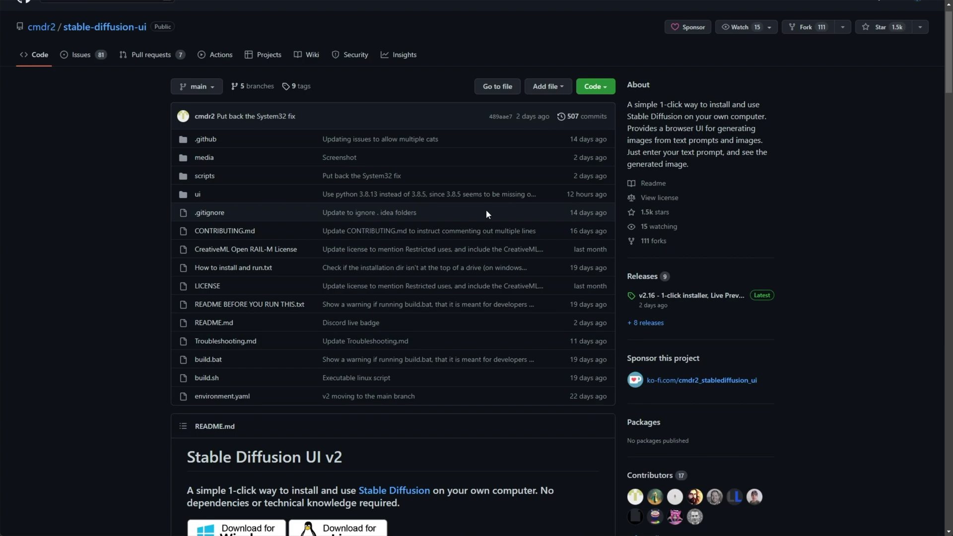
pyautogui.scroll(1, 487, 211)
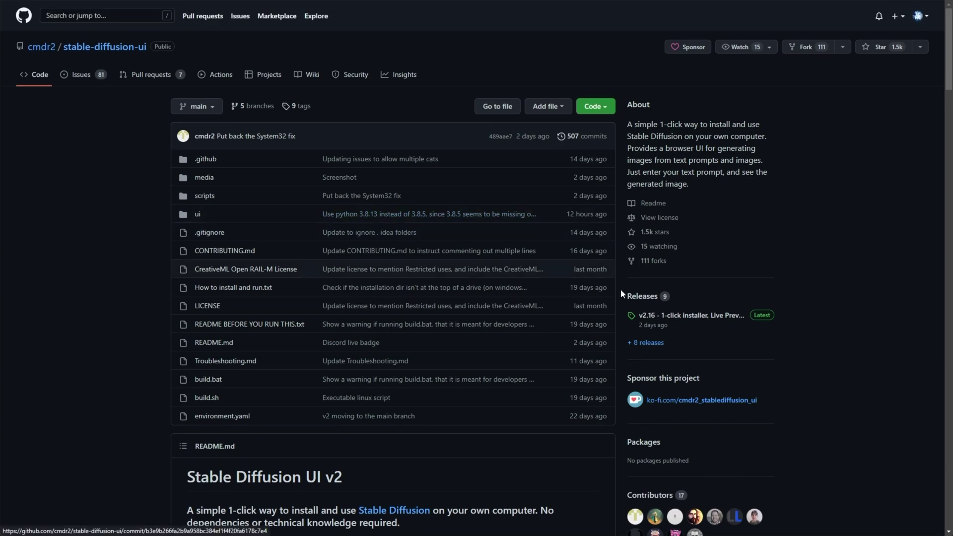
# Download stable-diffusion-ui-win64.zip from the v2.16 GitHub release and open the downloaded file.
pyautogui.click(665, 301)
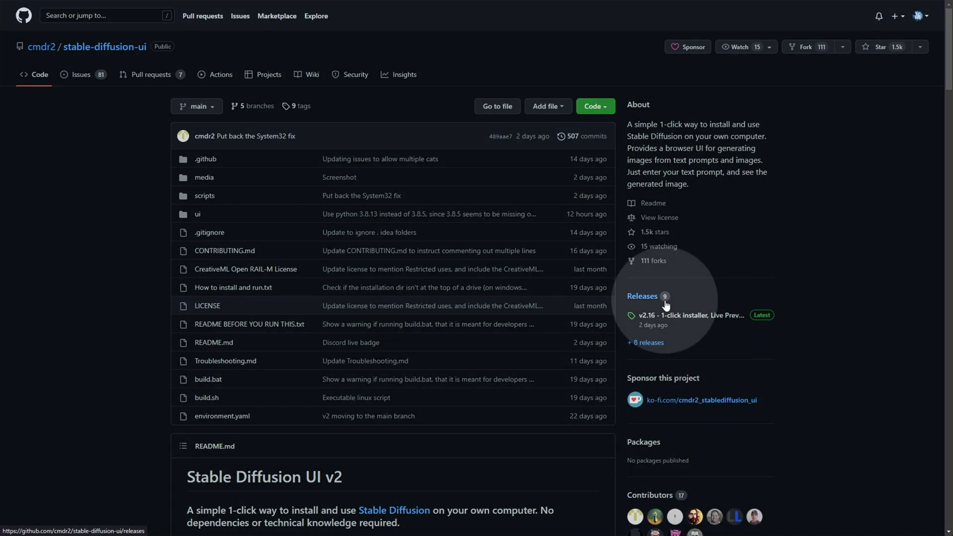
pyautogui.click(695, 320)
pyautogui.scroll(-3, 371, 327)
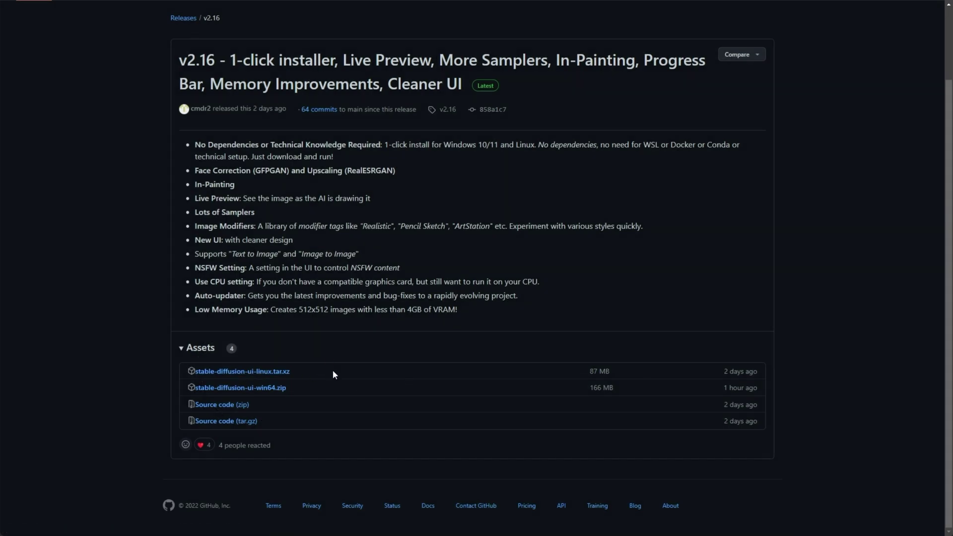
pyautogui.click(227, 392)
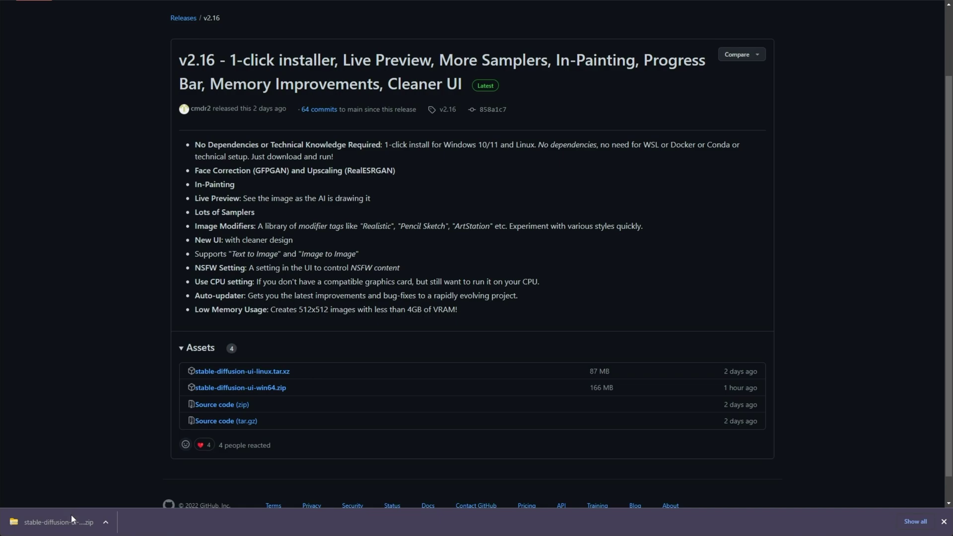
pyautogui.click(72, 518)
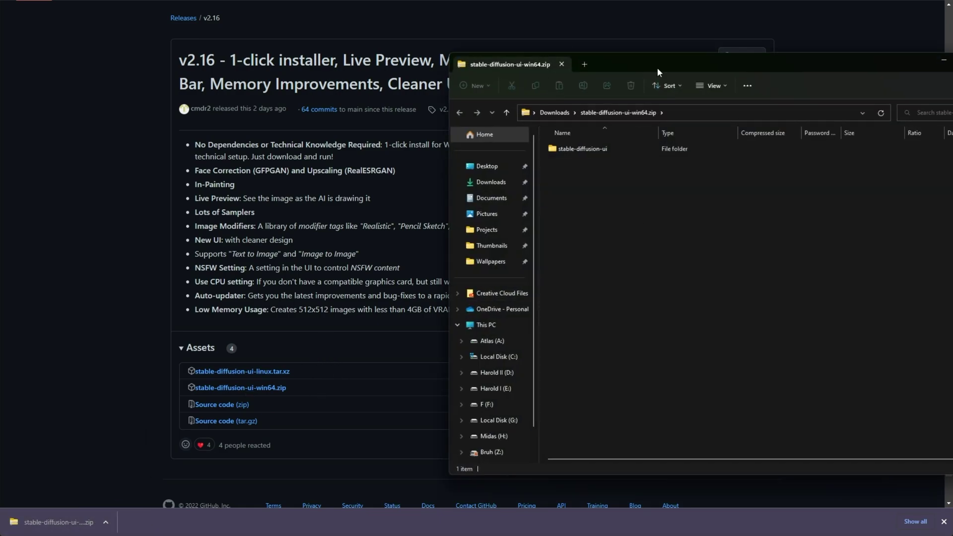
# Browse into the zip's stable-diffusion-ui folder, then return to the zip's top level.
pyautogui.moveTo(655, 70); pyautogui.dragTo(451, 78)
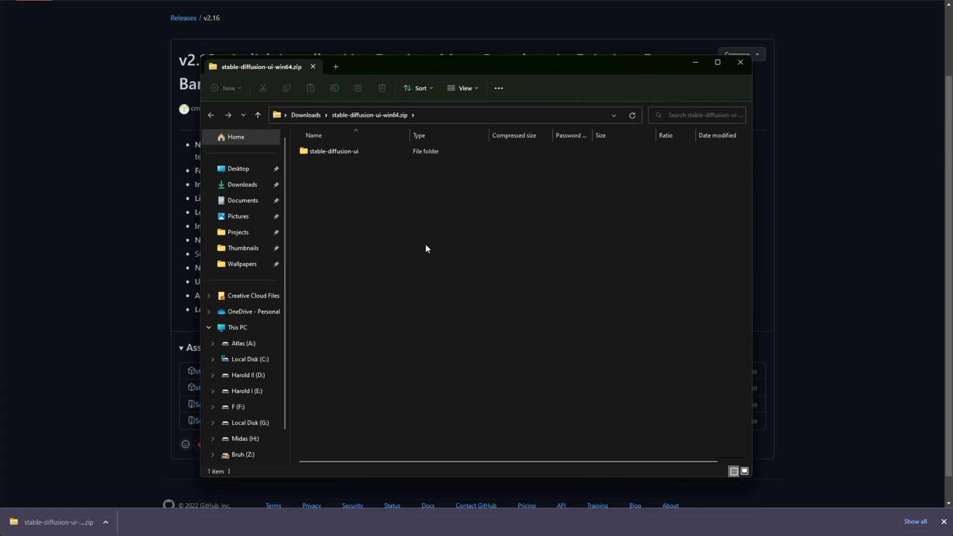
pyautogui.moveTo(354, 157); pyautogui.dragTo(386, 154)
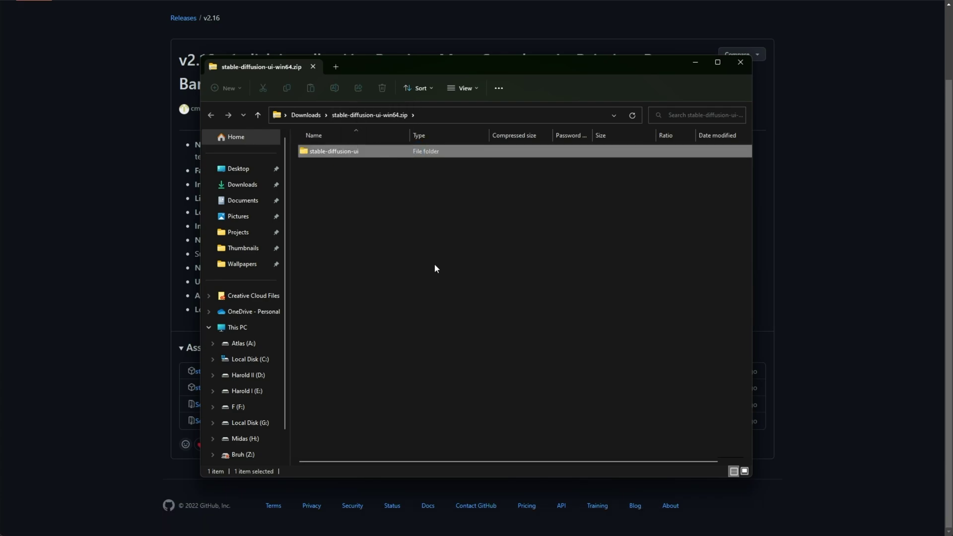
pyautogui.doubleClick(369, 156)
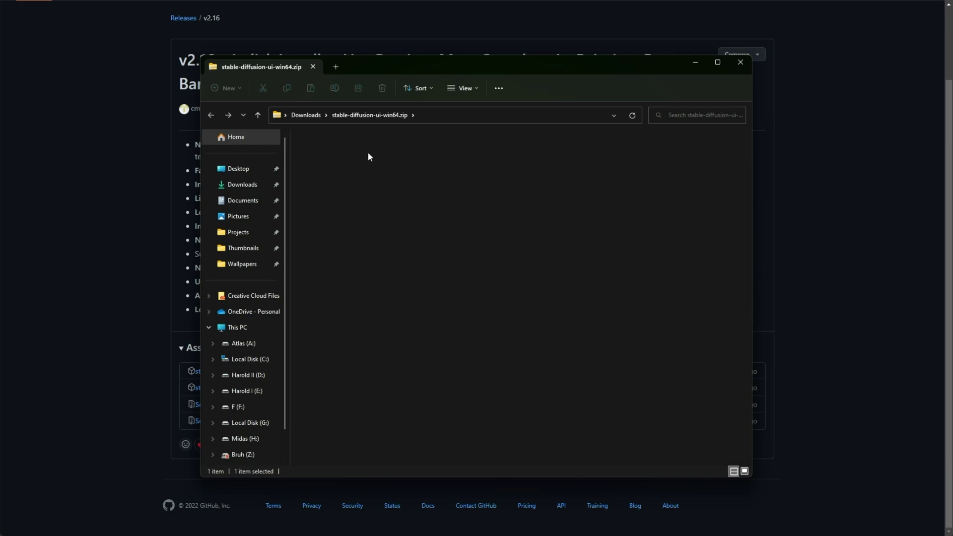
pyautogui.moveTo(434, 335); pyautogui.dragTo(453, 318)
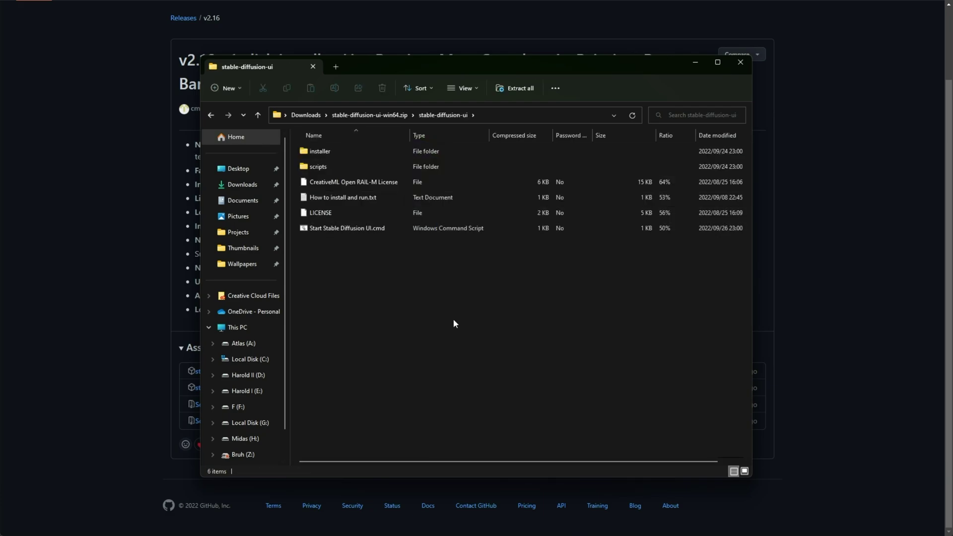
pyautogui.hotkey('alt', 'Left')
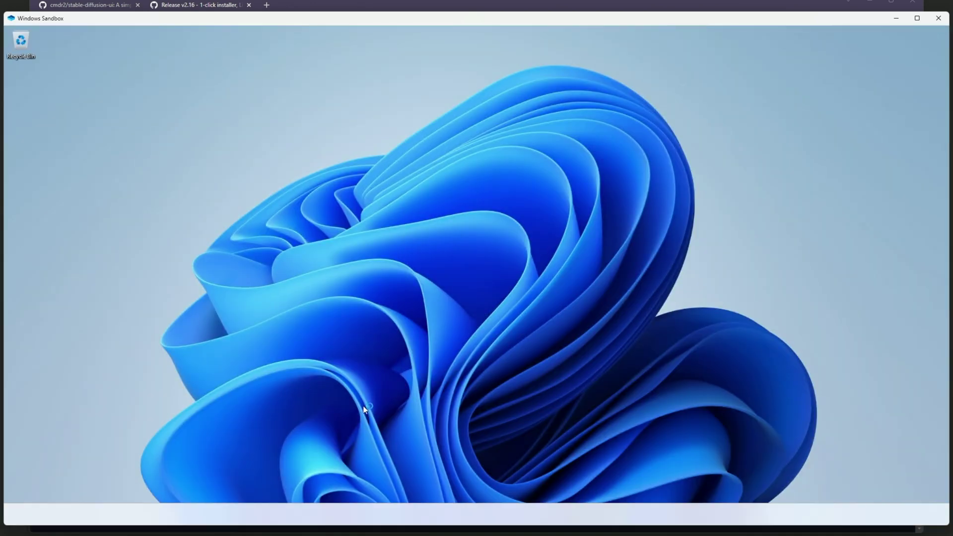
# Paste the zip onto the sandbox desktop and open Local Disk (C:) beside it.
pyautogui.hotkey('ctrl', 'v')
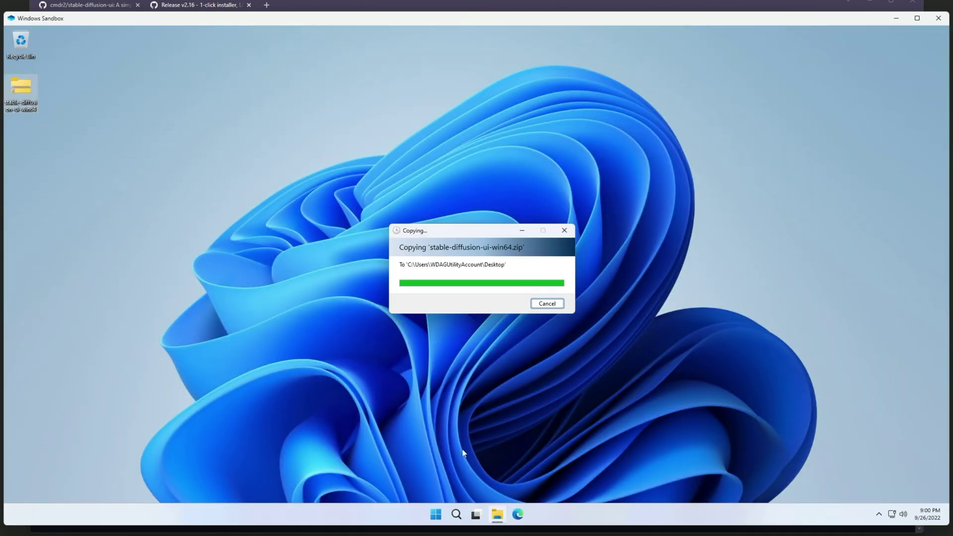
pyautogui.click(497, 515)
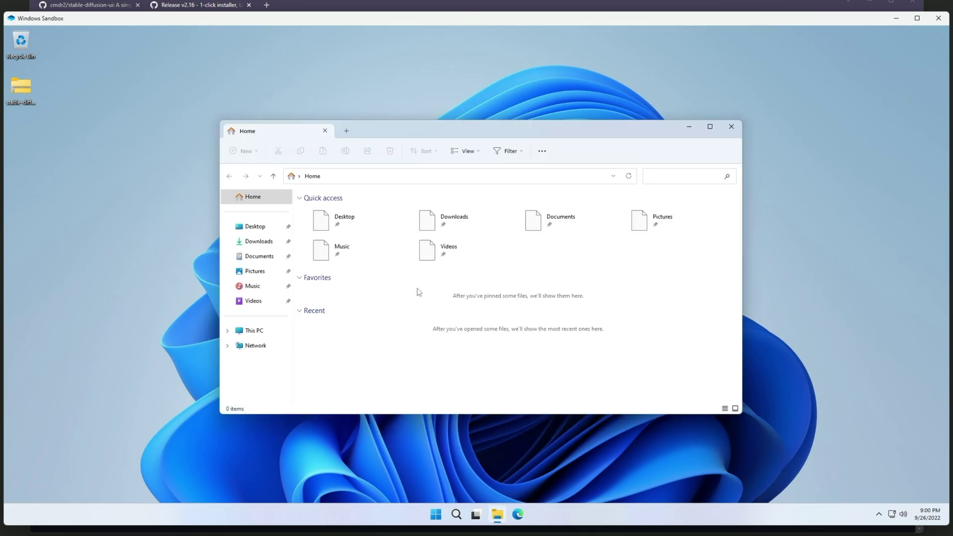
pyautogui.click(275, 332)
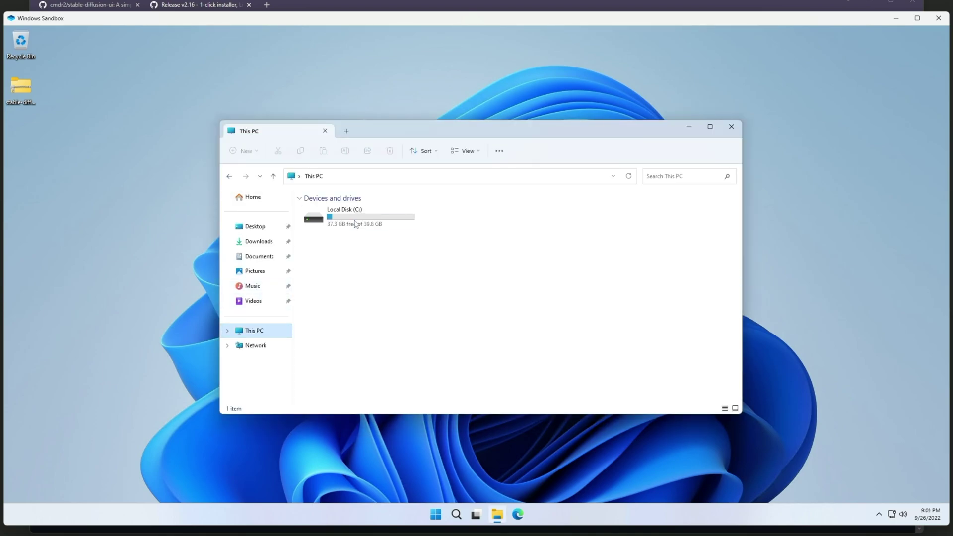
pyautogui.doubleClick(356, 224)
pyautogui.click(142, 115)
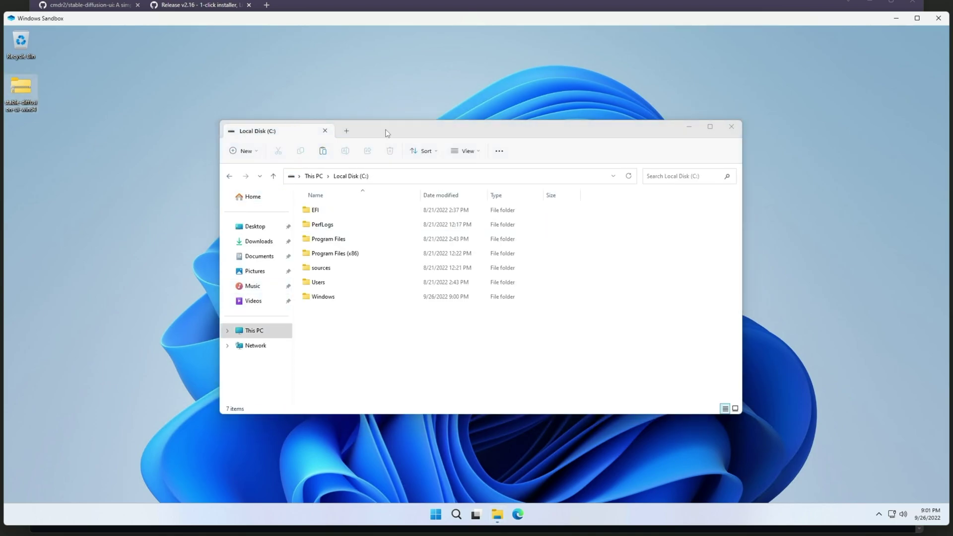
pyautogui.moveTo(386, 133); pyautogui.dragTo(262, 128)
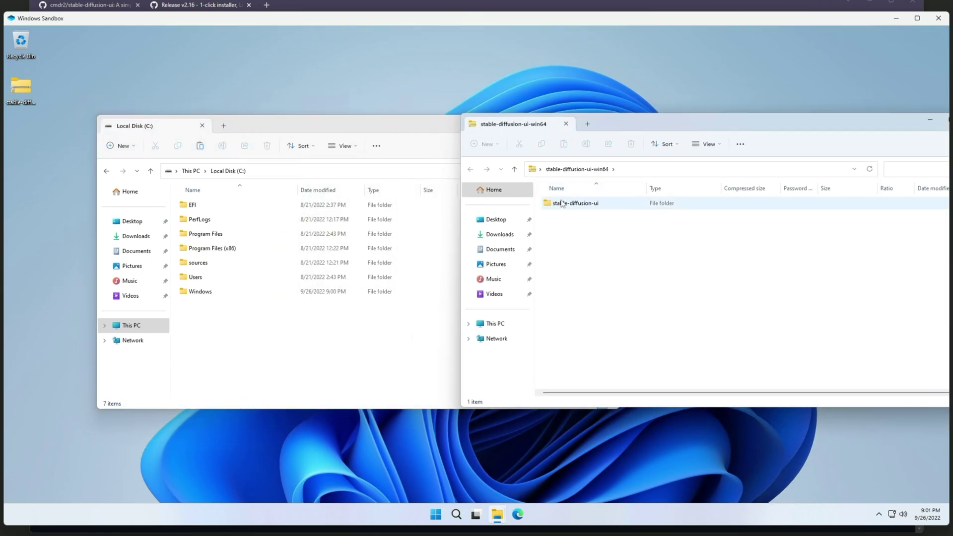
# Copy the stable-diffusion-ui folder from the zip onto C: and open it.
pyautogui.moveTo(562, 204); pyautogui.dragTo(320, 351)
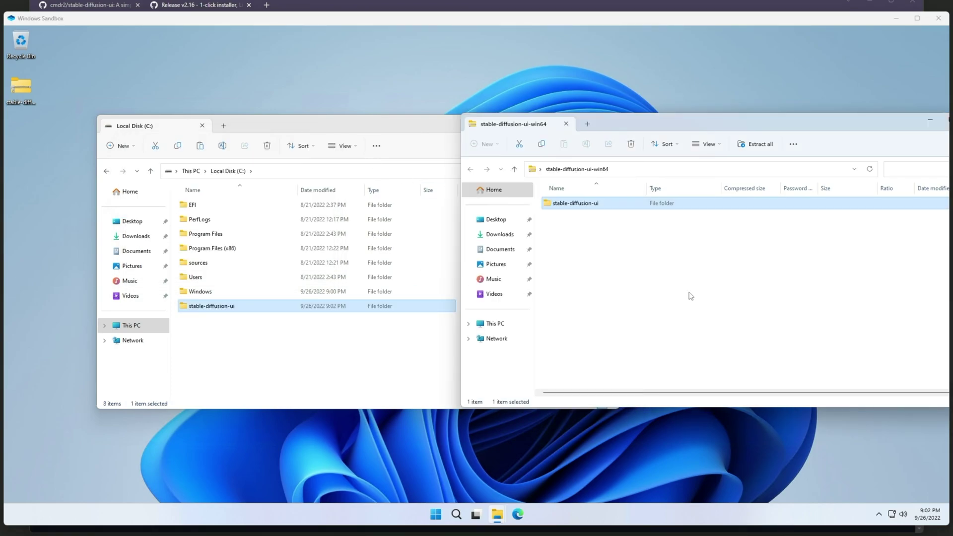
pyautogui.hotkey('ctrl', 'w')
pyautogui.moveTo(368, 138); pyautogui.dragTo(517, 132)
pyautogui.doubleClick(376, 307)
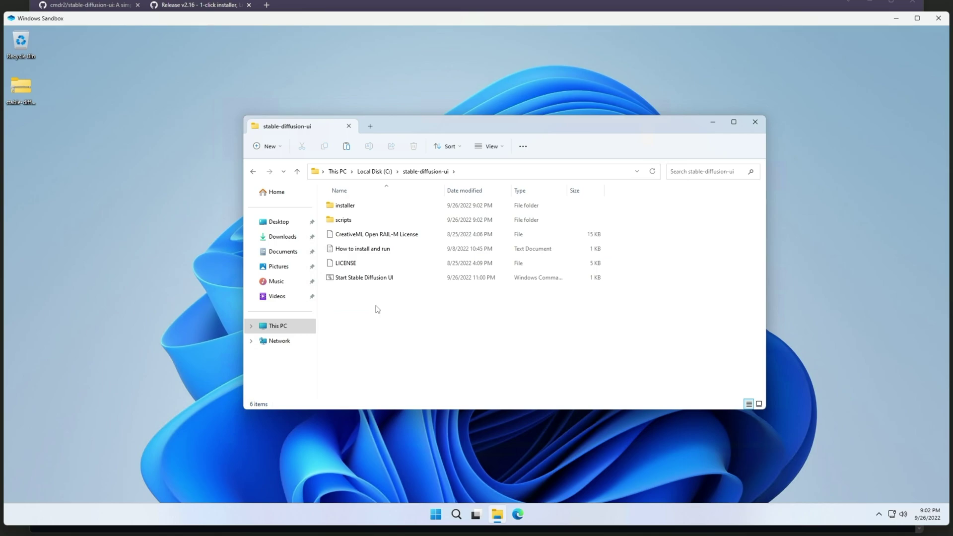
# Run Start Stable Diffusion UI.cmd and let its console install everything until localhost:9000 opens.
pyautogui.click(374, 281)
pyautogui.doubleClick(373, 281)
pyautogui.moveTo(406, 110); pyautogui.dragTo(603, 155)
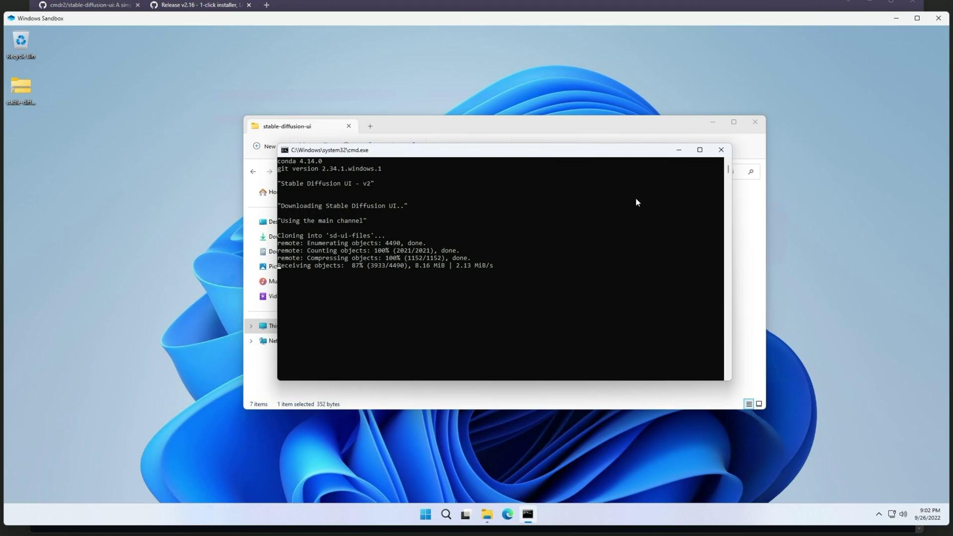
pyautogui.moveTo(79, 132); pyautogui.dragTo(135, 287)
pyautogui.click(381, 153)
pyautogui.click(151, 263)
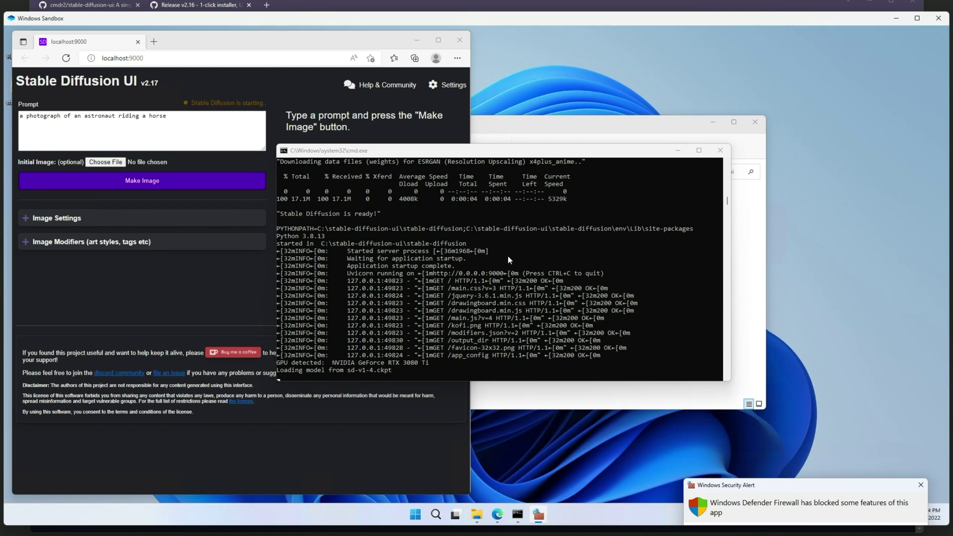
# Allow Python through the firewall on private and public networks, then exit the sandbox.
pyautogui.click(744, 489)
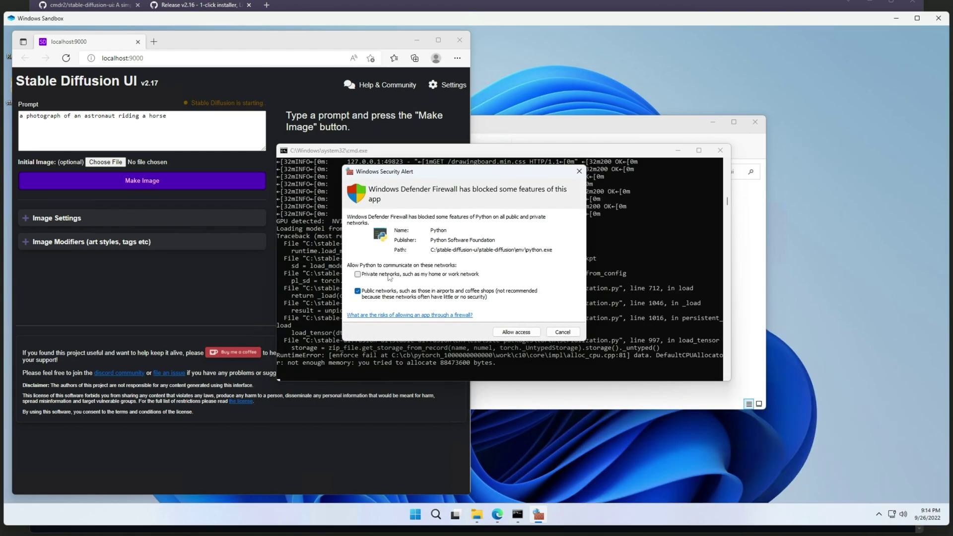
pyautogui.click(400, 276)
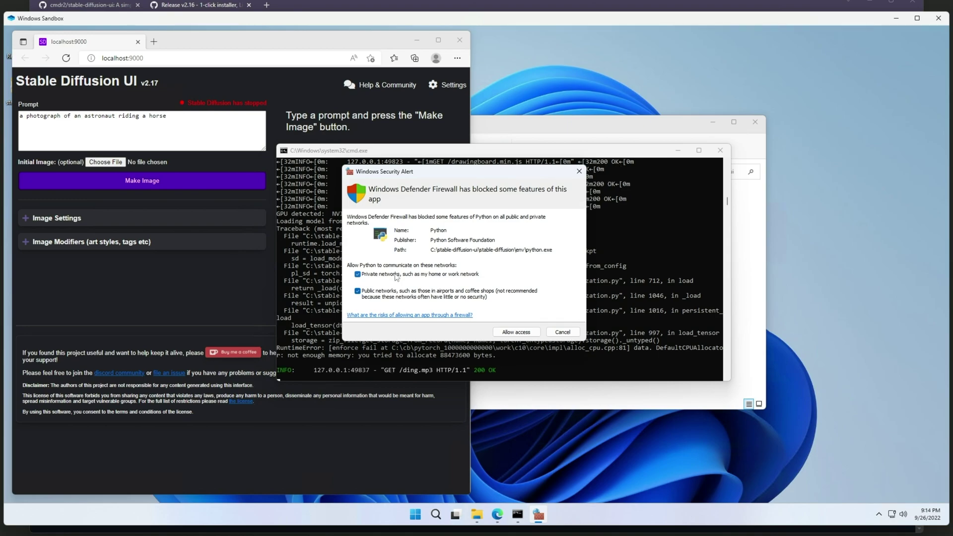
pyautogui.click(503, 332)
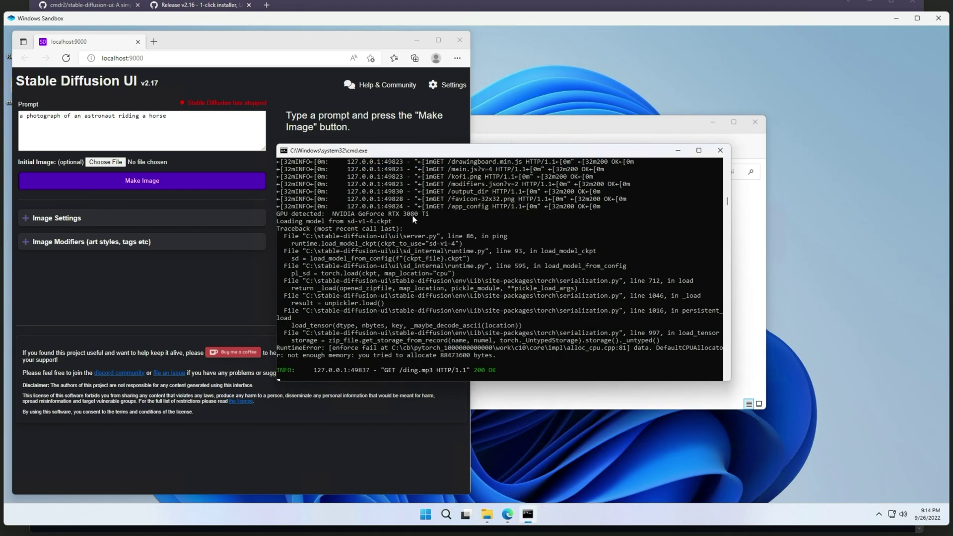
pyautogui.moveTo(278, 41); pyautogui.dragTo(185, 401)
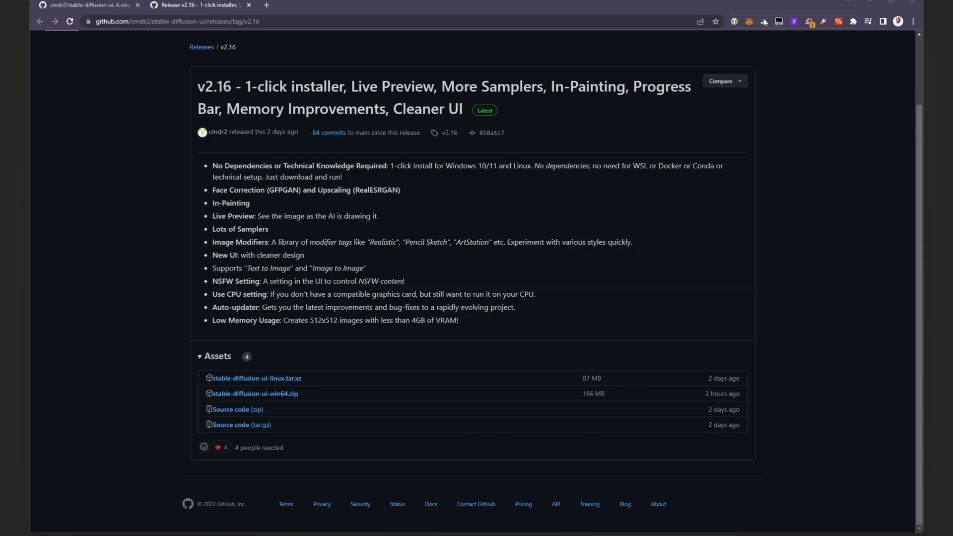
pyautogui.click(427, 6)
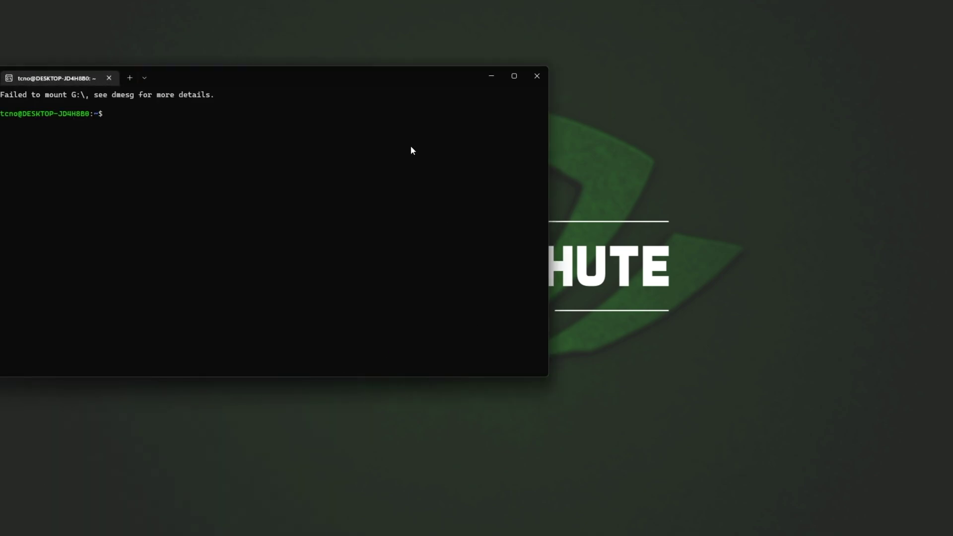
# Centre the WSL terminal and change to the home directory with cd ~.
pyautogui.moveTo(369, 84); pyautogui.dragTo(568, 125)
pyautogui.write('cd ~')
pyautogui.press('Return')
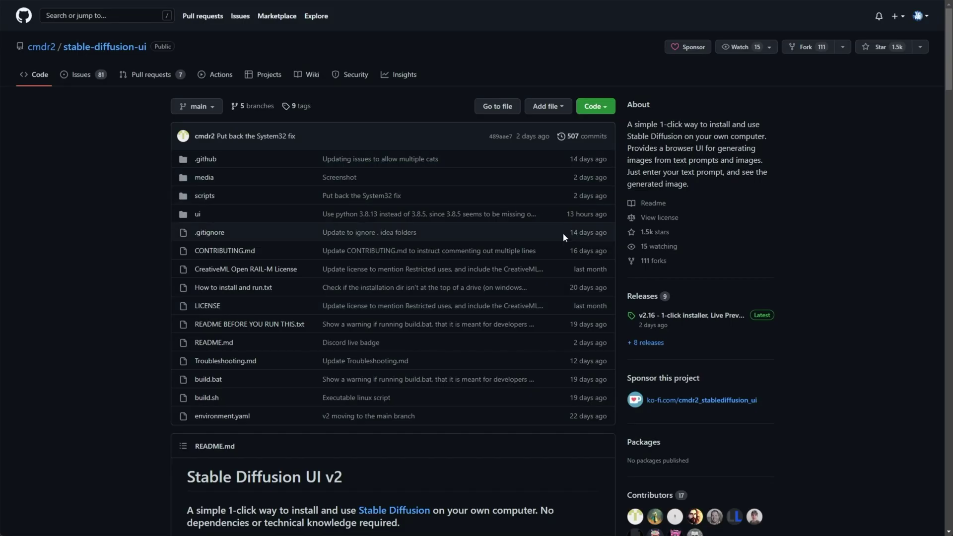
# Copy the link address of stable-diffusion-ui-linux.tar.xz from the v2.16 release assets.
pyautogui.click(692, 316)
pyautogui.scroll(-2, 365, 122)
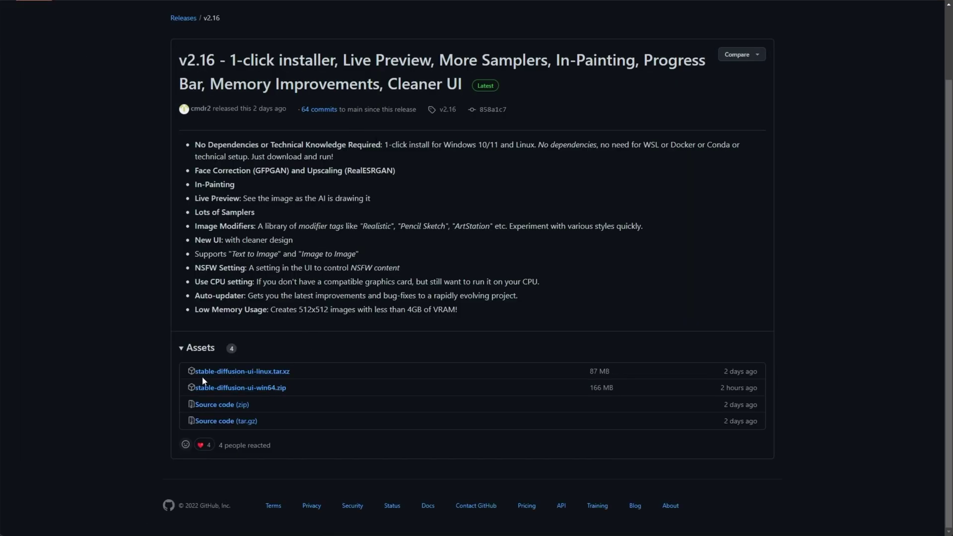
pyautogui.rightClick(266, 376)
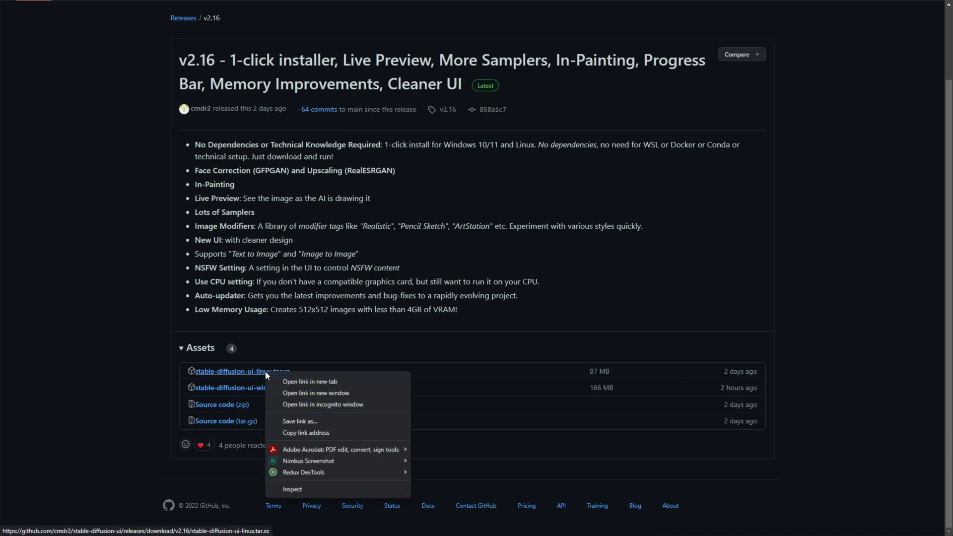
pyautogui.click(355, 428)
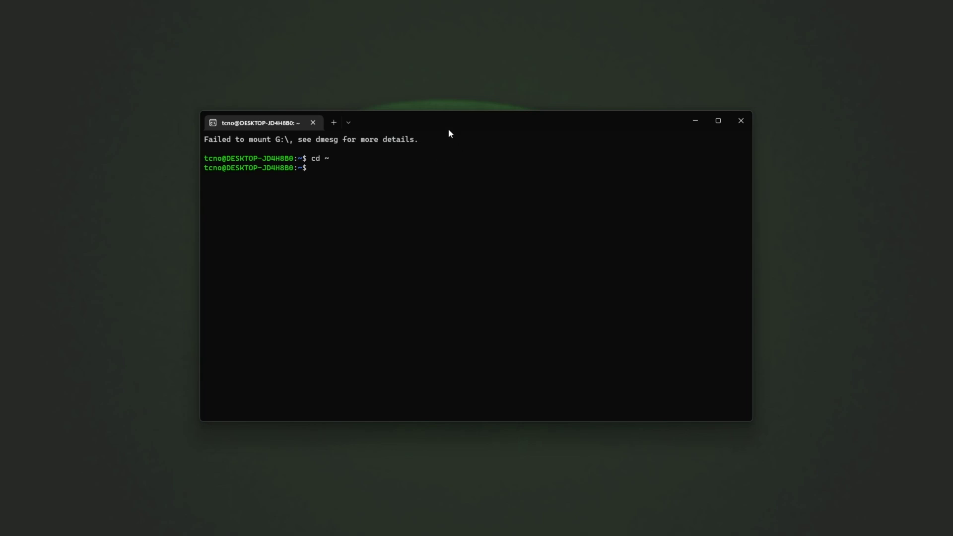
# Try downloading the Linux archive with wget and the pasted URL.
pyautogui.write('wget')
pyautogui.hotkey('ctrl', 'v')
pyautogui.press('Return')
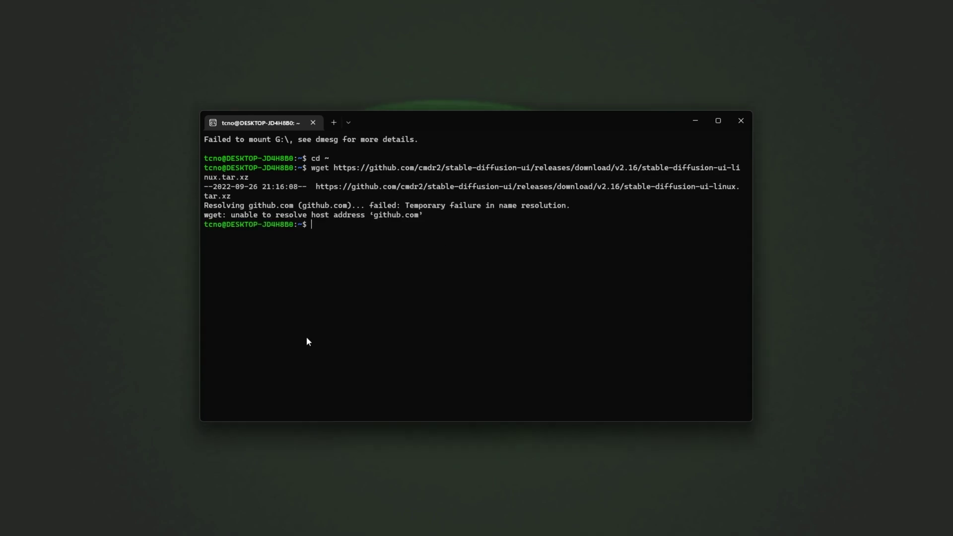
# Set the nameserver in /etc/resolv.conf to 8.8.8.8 using sudo nano and save.
pyautogui.write('nano /etc/resolv.conf')
pyautogui.press('Return')
pyautogui.hotkey('ctrl', 'x')
pyautogui.hotkey('ctrl', 'c')
pyautogui.press('Up')
pyautogui.press('Home')
pyautogui.write('sudo')
pyautogui.press('Return')
pyautogui.press('Down')
pyautogui.press('Down')
pyautogui.press('Down')
pyautogui.press('End')
pyautogui.press('BackSpace')
pyautogui.press('BackSpace')
pyautogui.press('BackSpace')
pyautogui.press('BackSpace')
pyautogui.press('BackSpace')
pyautogui.press('BackSpace')
pyautogui.press('BackSpace')
pyautogui.press('BackSpace')
pyautogui.press('BackSpace')
pyautogui.press('BackSpace')
pyautogui.write('8.8.8')
pyautogui.hotkey('ctrl', 'o')
pyautogui.press('Return')
pyautogui.hotkey('ctrl', 'x')
pyautogui.write('nano /etc/resolv.conf')
# Rerun the wget download, then clear the screen and list the home folder.
pyautogui.press('Up')
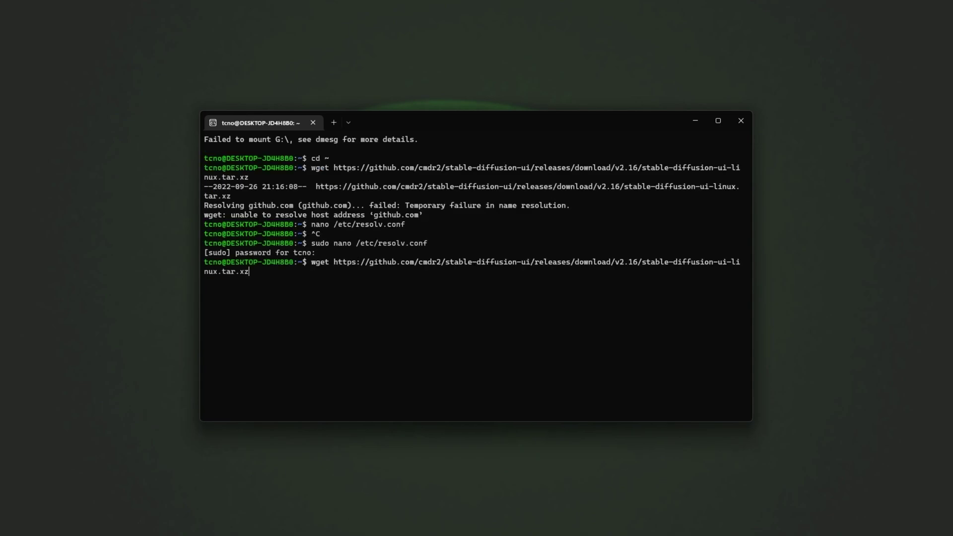
pyautogui.press('Return')
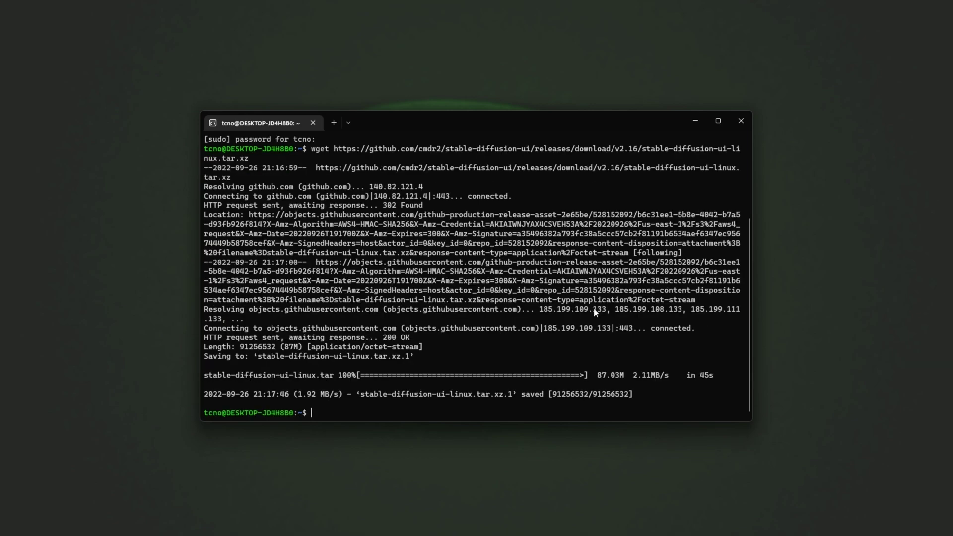
pyautogui.write('clear')
pyautogui.press('Return')
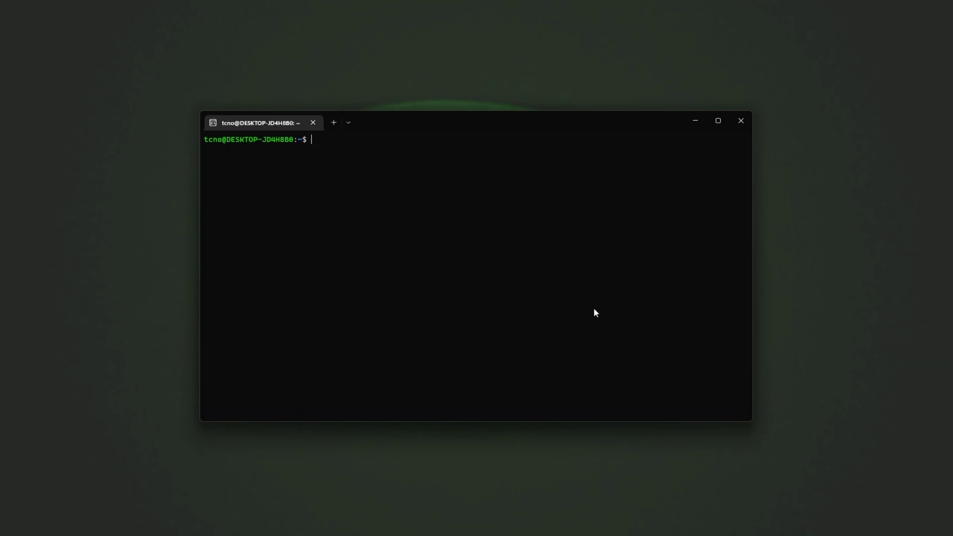
pyautogui.write('ls')
pyautogui.press('Return')
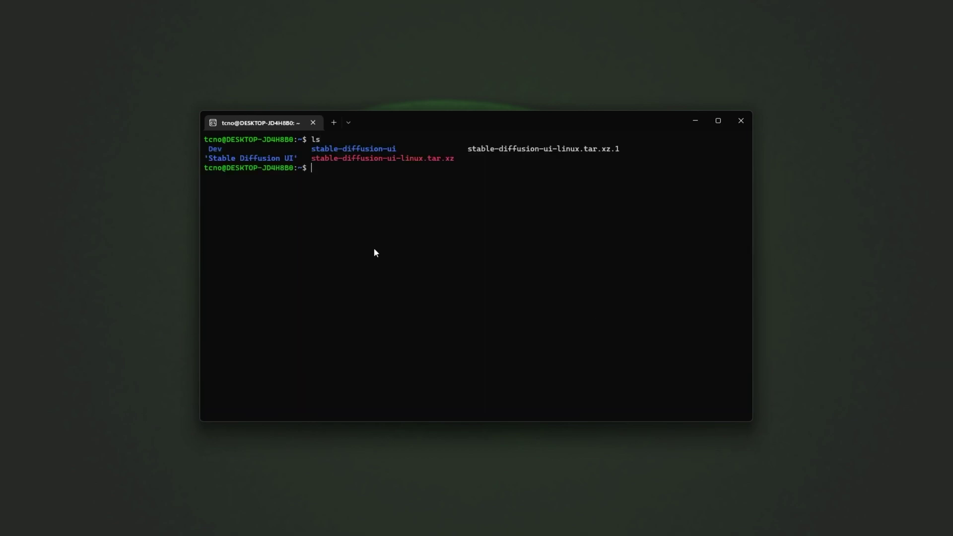
# Type tar -xf followed by the copied archive name stable-diffusion-ui-linux.tar.xz.
pyautogui.moveTo(454, 160); pyautogui.dragTo(313, 162)
pyautogui.hotkey('ctrl', 'c')
pyautogui.write('tar -xfd')
pyautogui.press('BackSpace')
pyautogui.hotkey('ctrl', 'v')
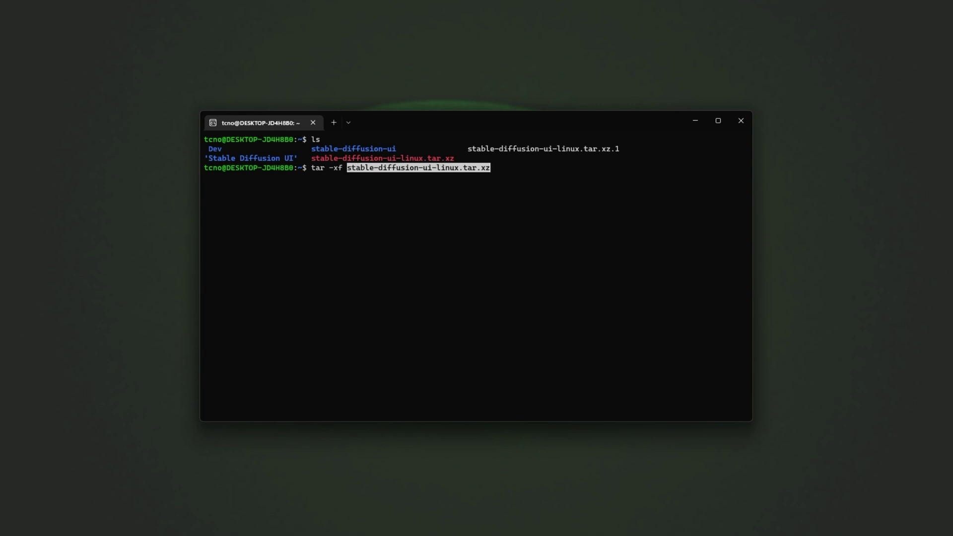
# Cancel the extraction, cd into stable-diffusion-ui and list its contents.
pyautogui.press('Tab')
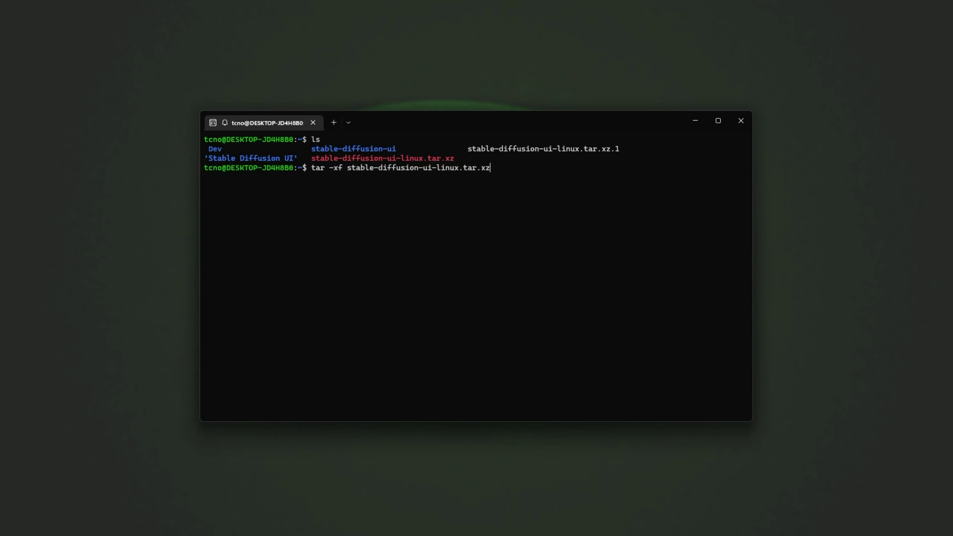
pyautogui.hotkey('ctrl', 'c')
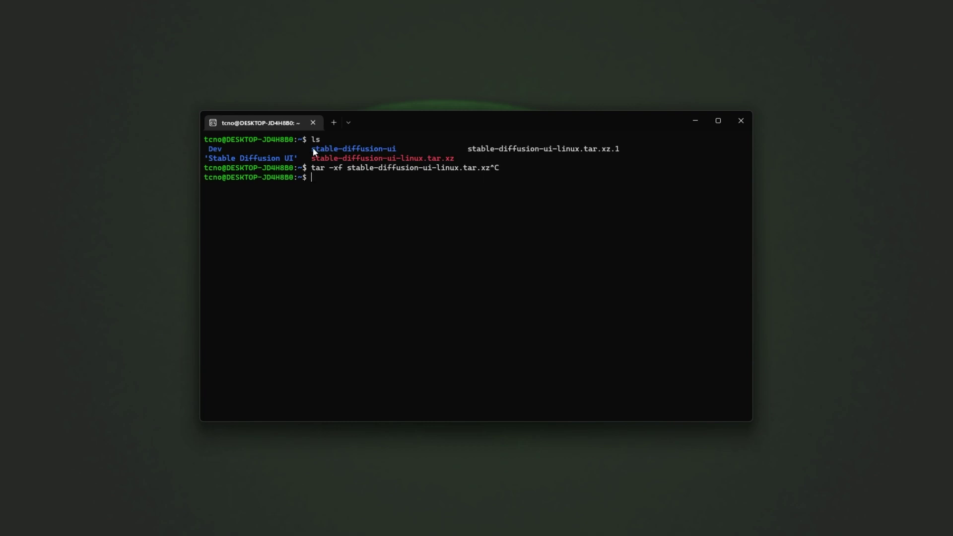
pyautogui.moveTo(313, 148); pyautogui.dragTo(395, 149)
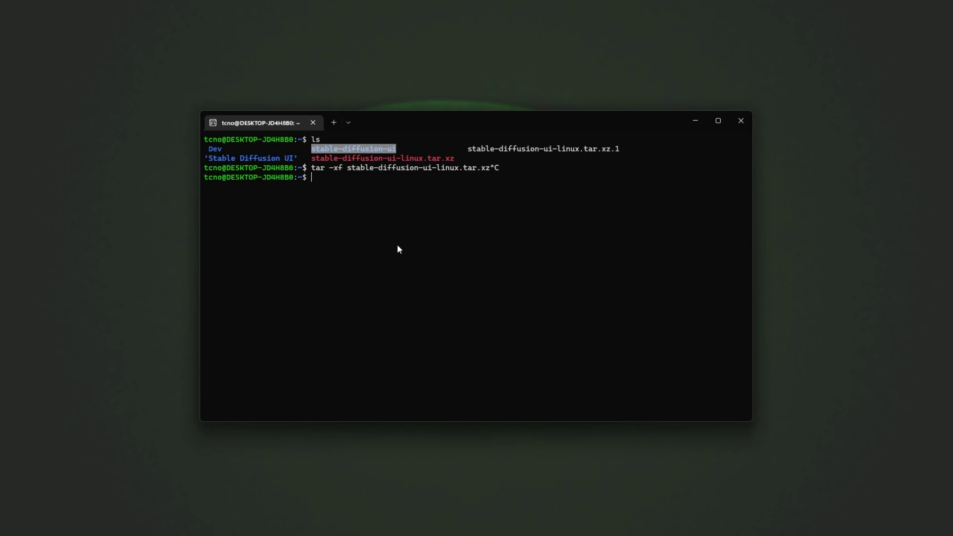
pyautogui.hotkey('ctrl', 'c')
pyautogui.write('cd')
pyautogui.hotkey('ctrl', 'v')
pyautogui.write('/')
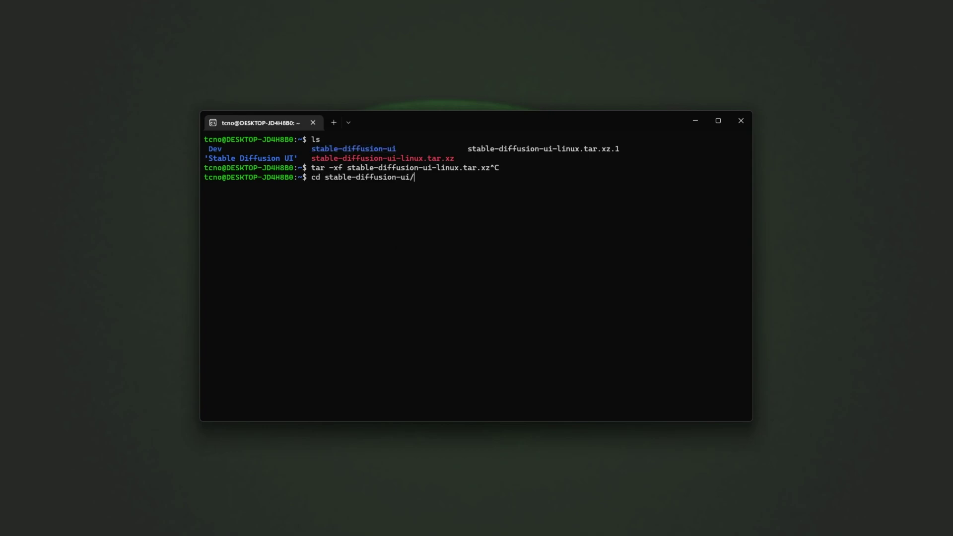
pyautogui.press('Return')
pyautogui.write('ls')
pyautogui.press('Return')
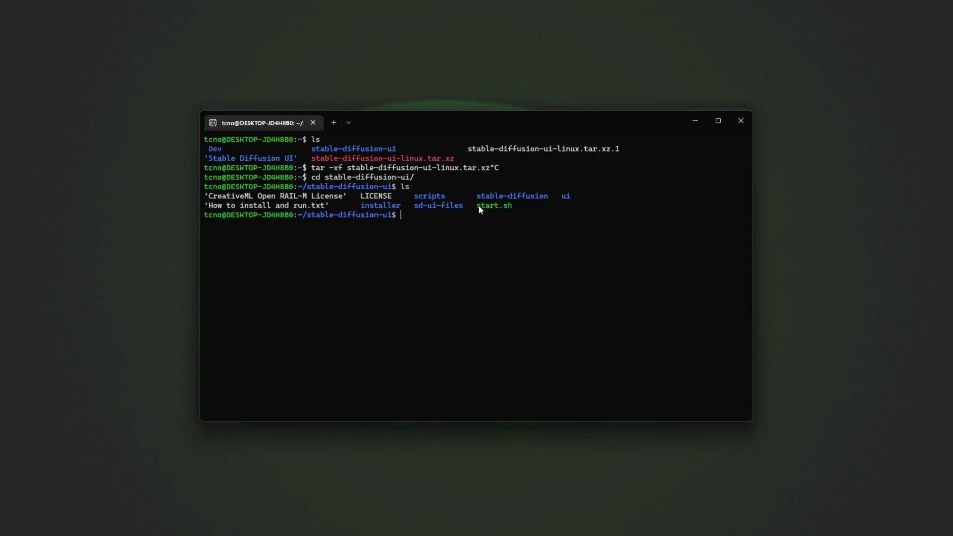
# Run cd ~/stable-diffusion-ui && ./start.sh to launch the UI server.
pyautogui.moveTo(478, 206); pyautogui.dragTo(514, 206)
pyautogui.click(410, 240)
pyautogui.write('./start.sh')
pyautogui.press('BackSpace')
pyautogui.press('BackSpace')
pyautogui.press('BackSpace')
pyautogui.press('BackSpace')
pyautogui.press('BackSpace')
pyautogui.press('BackSpace')
pyautogui.press('BackSpace')
pyautogui.press('BackSpace')
pyautogui.press('BackSpace')
pyautogui.press('BackSpace')
pyautogui.press('BackSpace')
pyautogui.hotkey('ctrl', 'v')
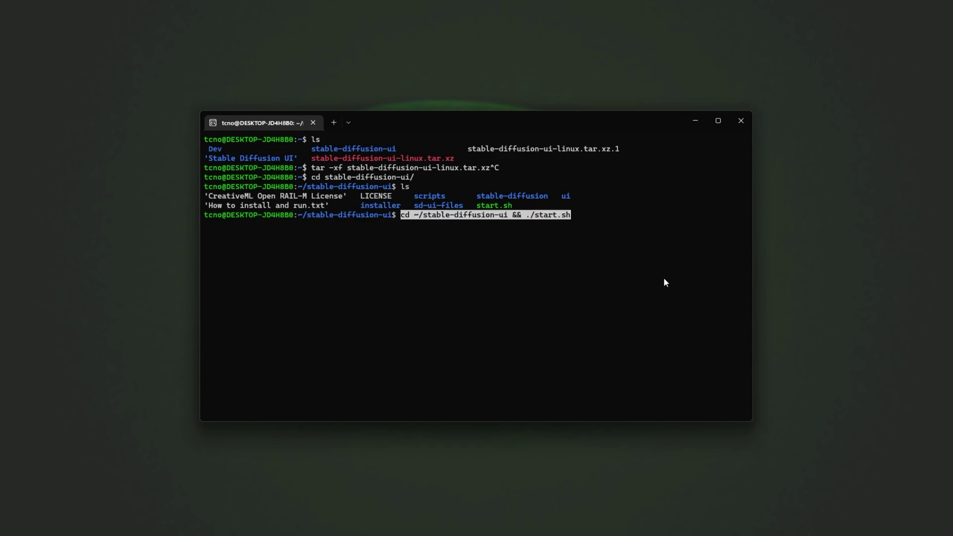
pyautogui.press('Return')
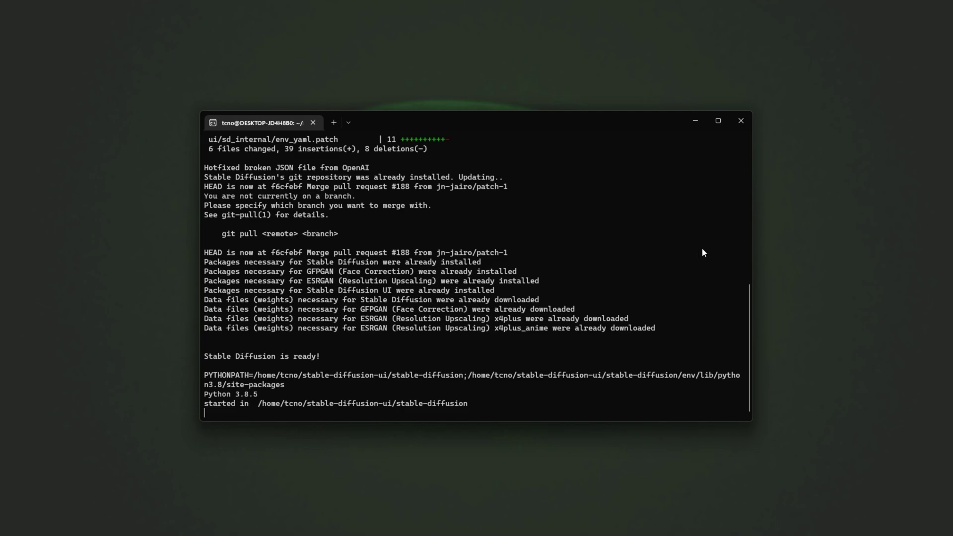
pyautogui.rightClick(514, 486)
pyautogui.click(569, 434)
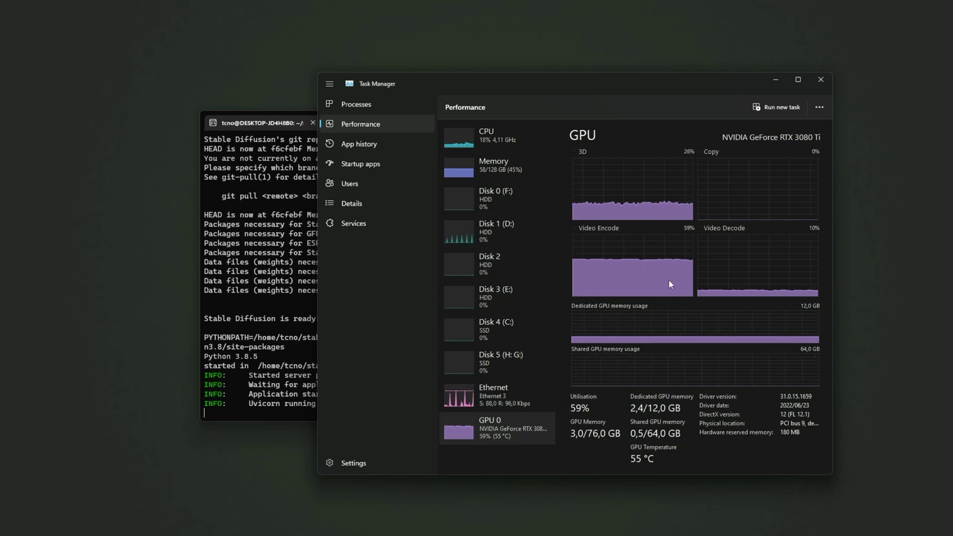
pyautogui.moveTo(580, 80); pyautogui.dragTo(758, 58)
pyautogui.click(509, 349)
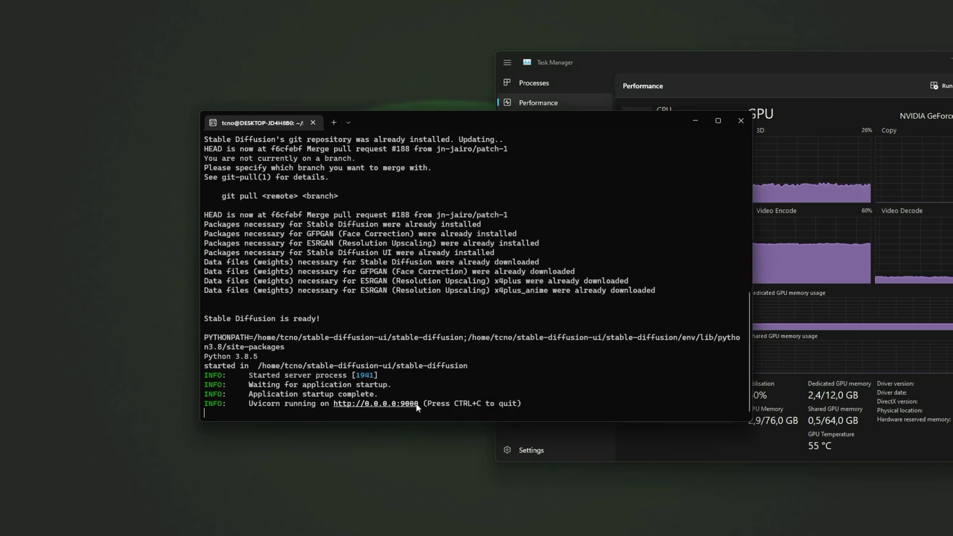
pyautogui.moveTo(417, 404); pyautogui.dragTo(334, 405)
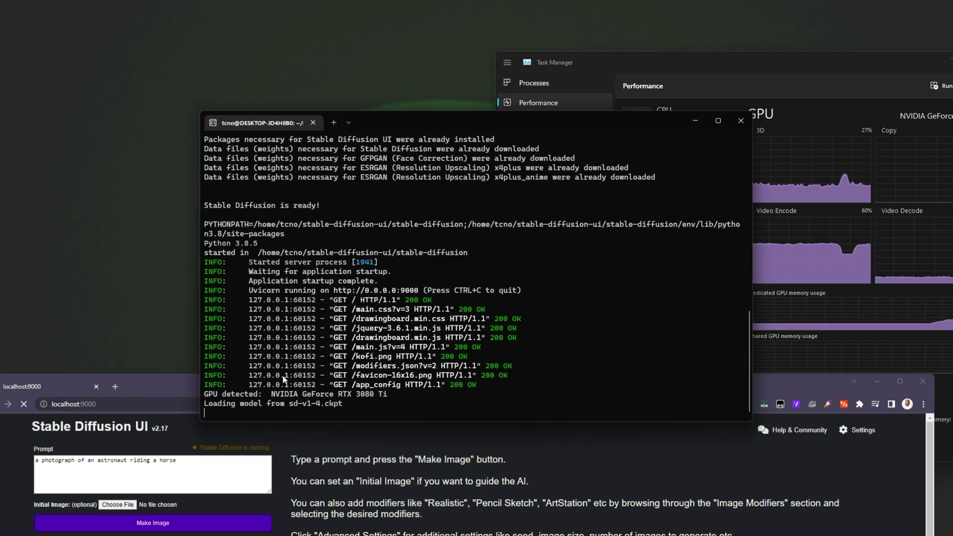
# Select the prompt 'a photograph of an astronaut riding a horse' and press Make Image.
pyautogui.click(879, 334)
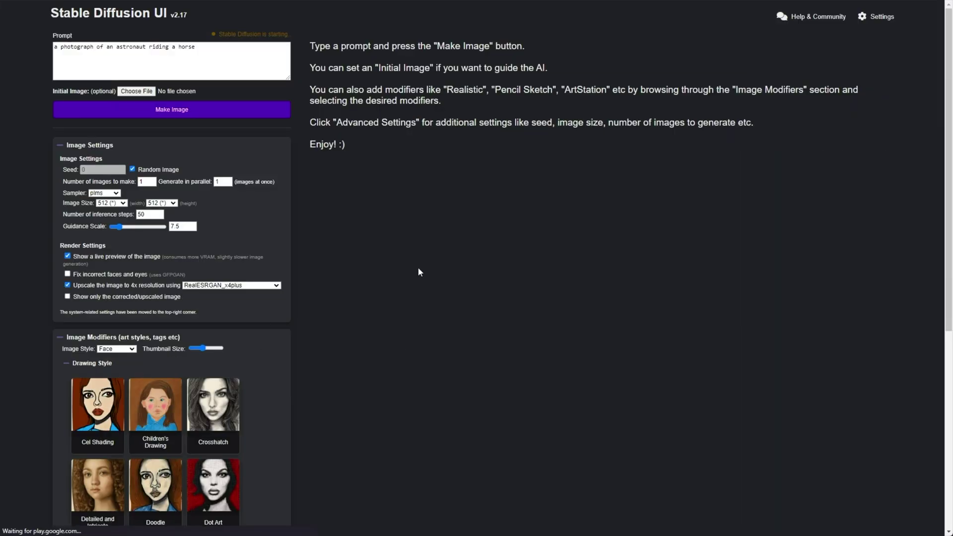
pyautogui.click(216, 78)
pyautogui.hotkey('ctrl', 'a')
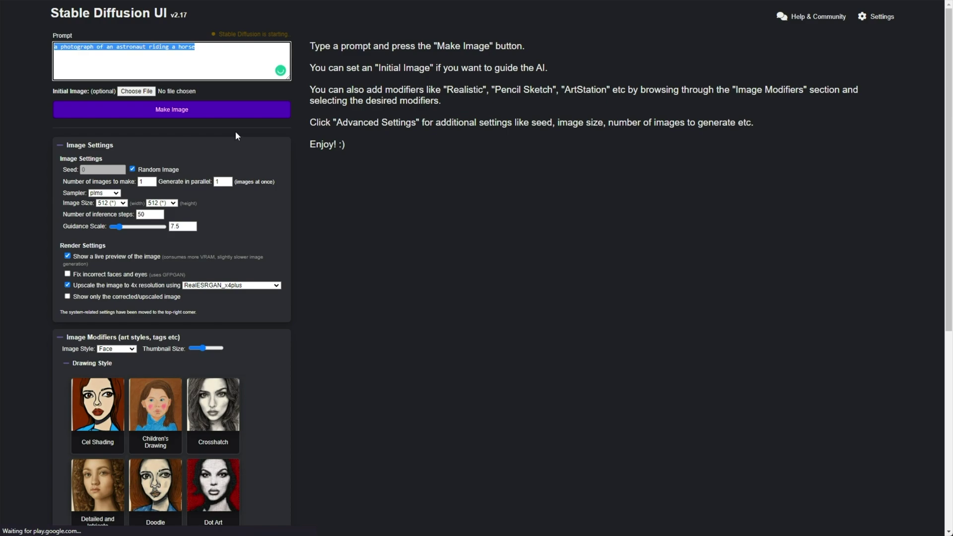
pyautogui.click(208, 110)
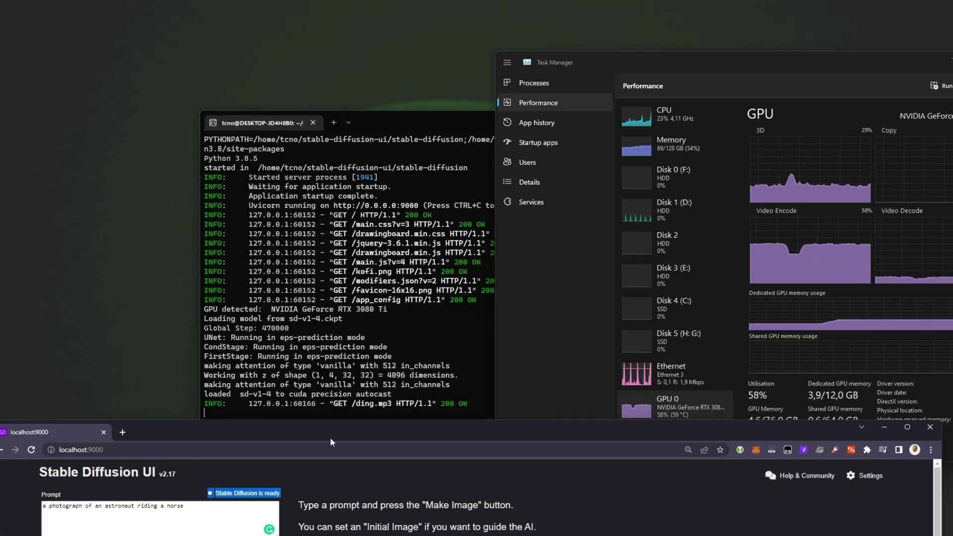
pyautogui.moveTo(330, 441); pyautogui.dragTo(406, 378)
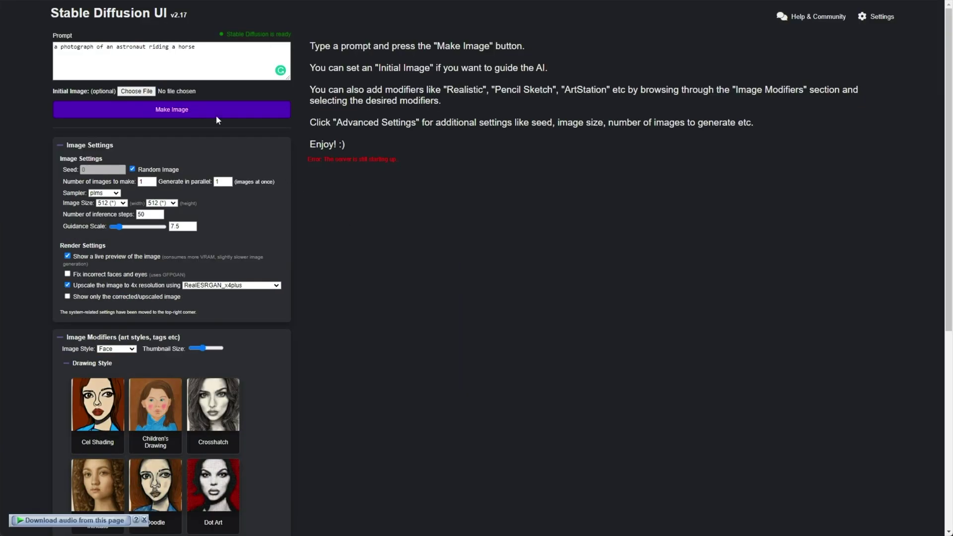
# Generate the astronaut-on-horse image, following PLMS progress in the terminal until seed 8578996 and its upscale appear.
pyautogui.click(216, 112)
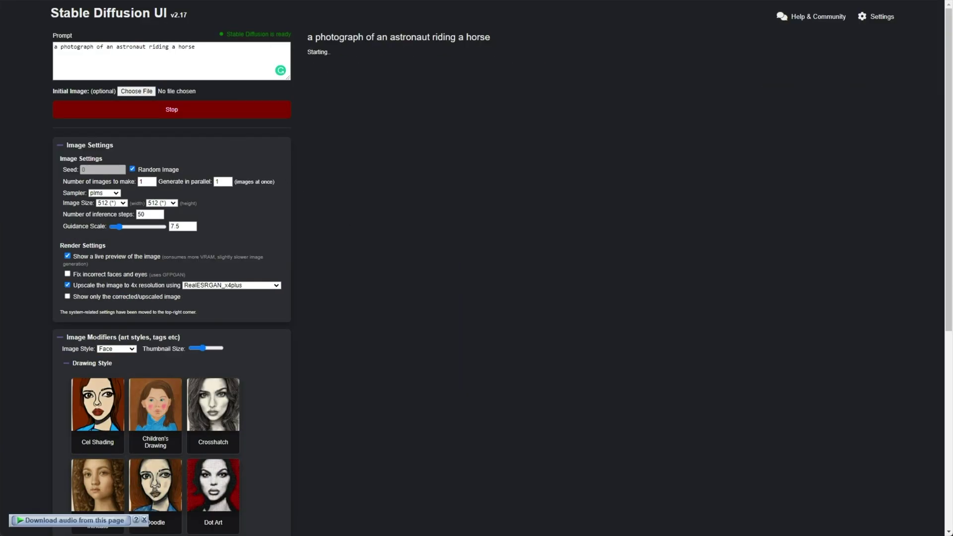
pyautogui.hotkey('alt', 'Tab')
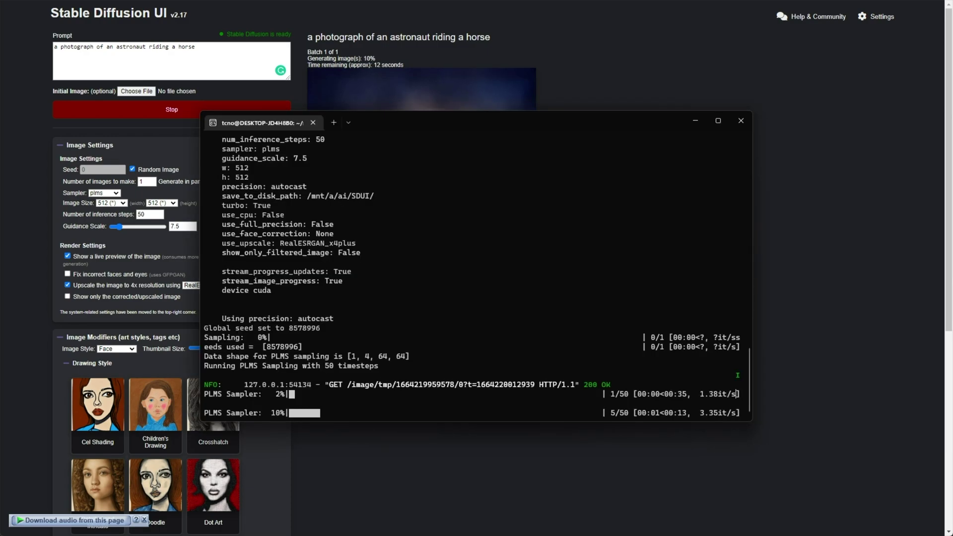
pyautogui.moveTo(543, 132); pyautogui.dragTo(683, 302)
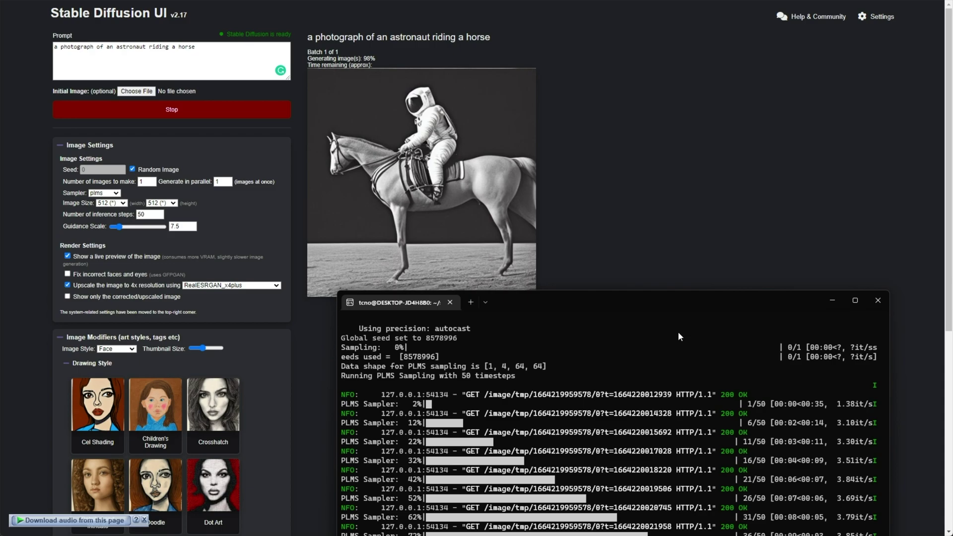
pyautogui.moveTo(787, 294); pyautogui.dragTo(769, 148)
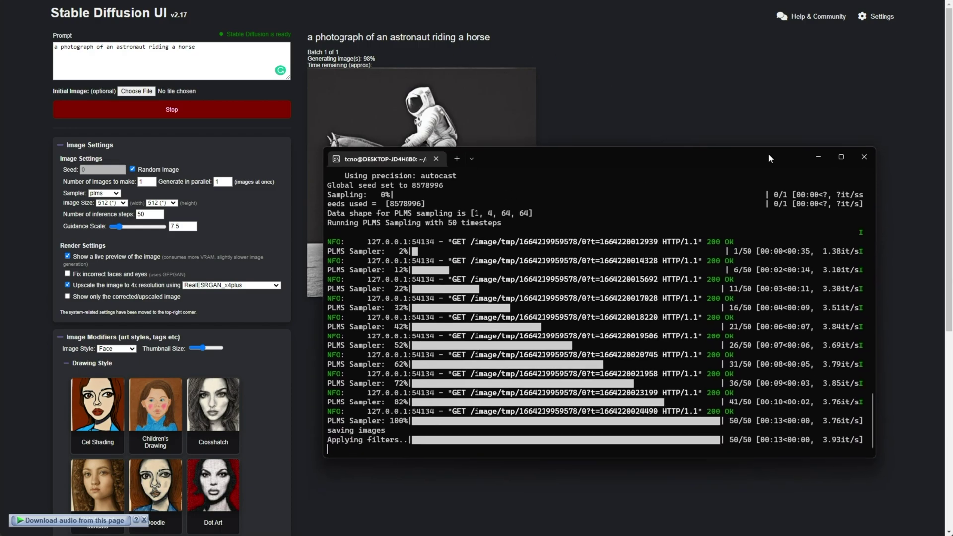
pyautogui.click(597, 129)
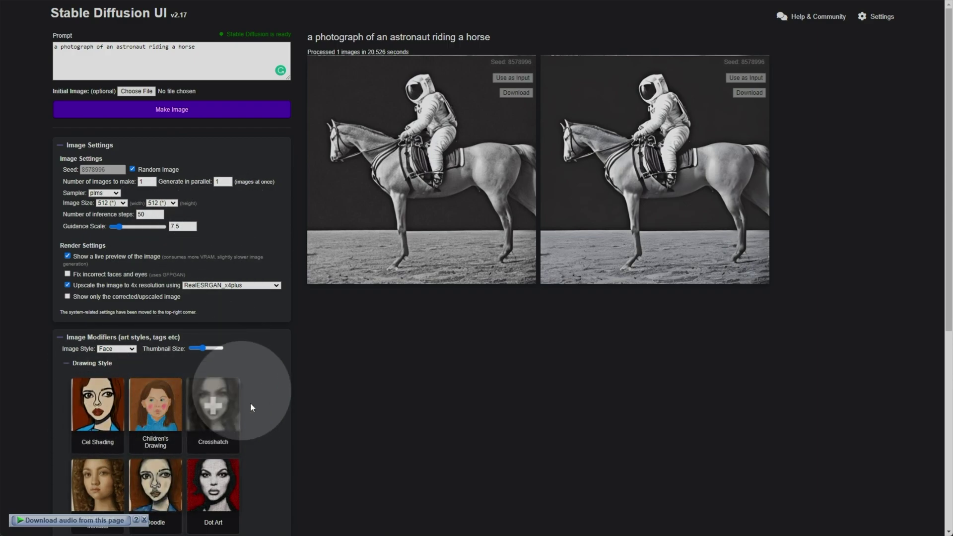
# Browse the Drawing Style and CGI Software modifier categories, ending with Drawing Style expanded.
pyautogui.scroll(-2, 252, 383)
pyautogui.scroll(-3, 252, 382)
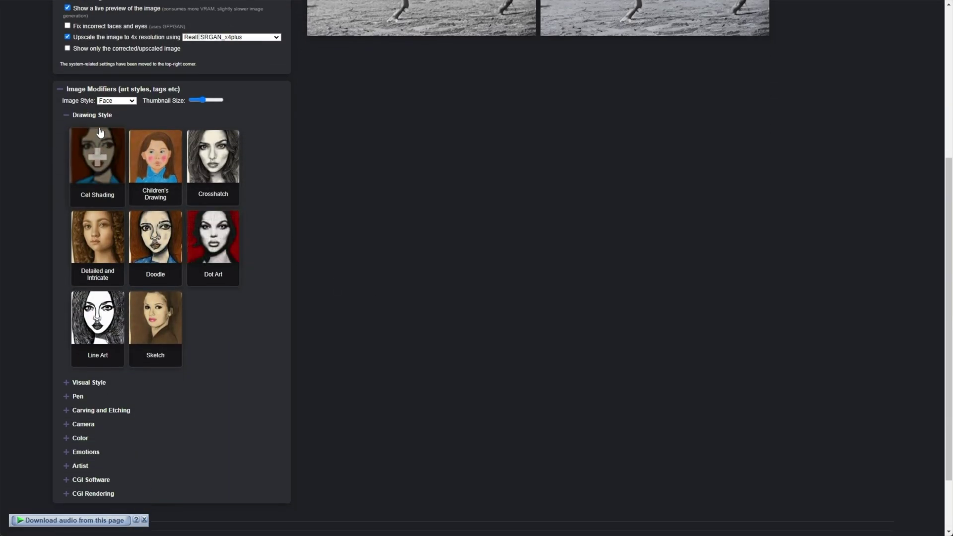
pyautogui.click(93, 113)
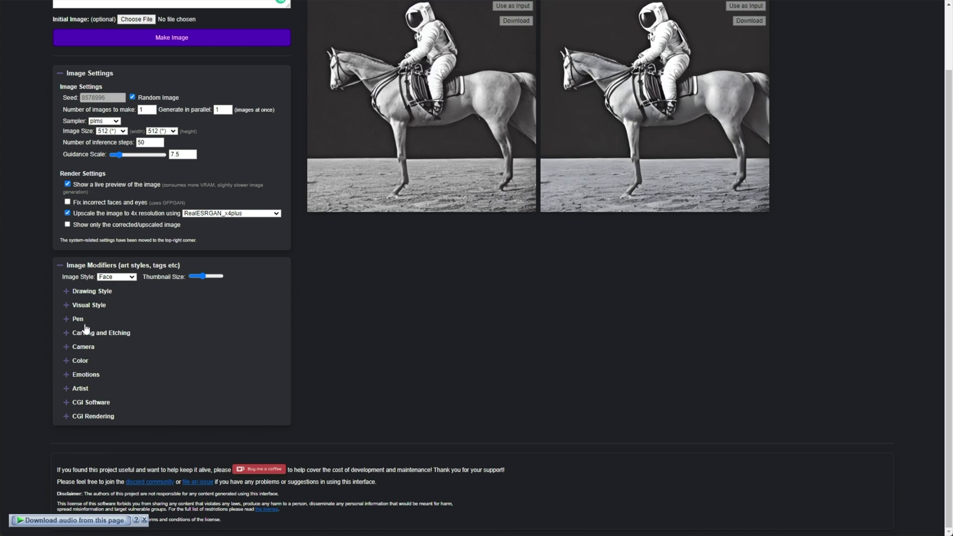
pyautogui.click(85, 402)
pyautogui.scroll(-5, 91, 389)
pyautogui.click(96, 227)
pyautogui.click(74, 293)
pyautogui.scroll(-5, 74, 292)
# Add the Sketch modifier to the prompt, remove it again, and collapse the modifier sections.
pyautogui.click(153, 323)
pyautogui.scroll(7, 183, 334)
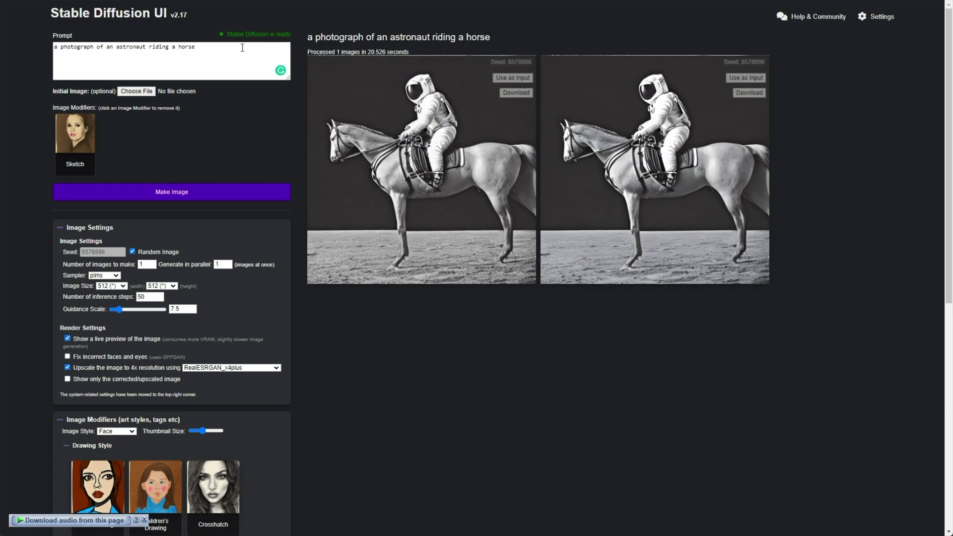
pyautogui.moveTo(226, 48); pyautogui.dragTo(37, 60)
pyautogui.click(209, 58)
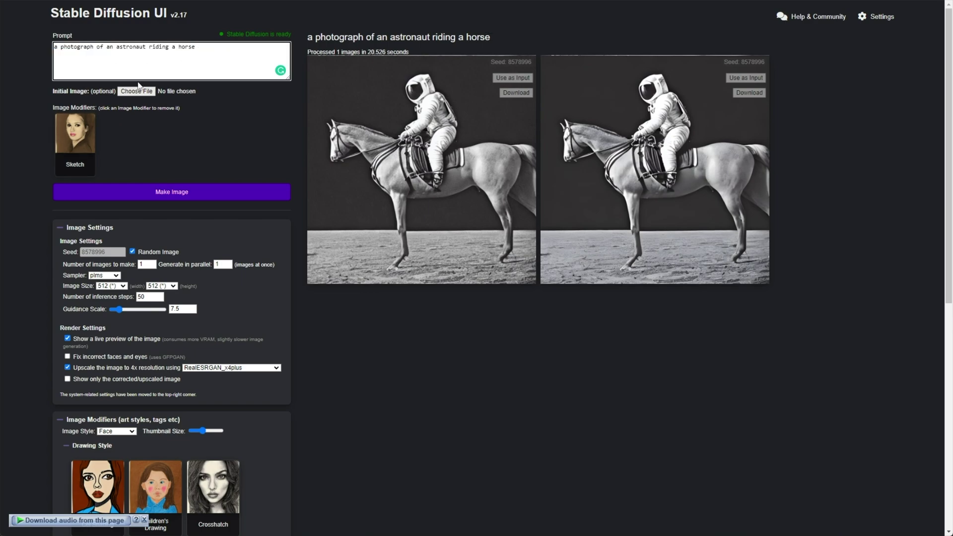
pyautogui.click(78, 142)
pyautogui.click(86, 369)
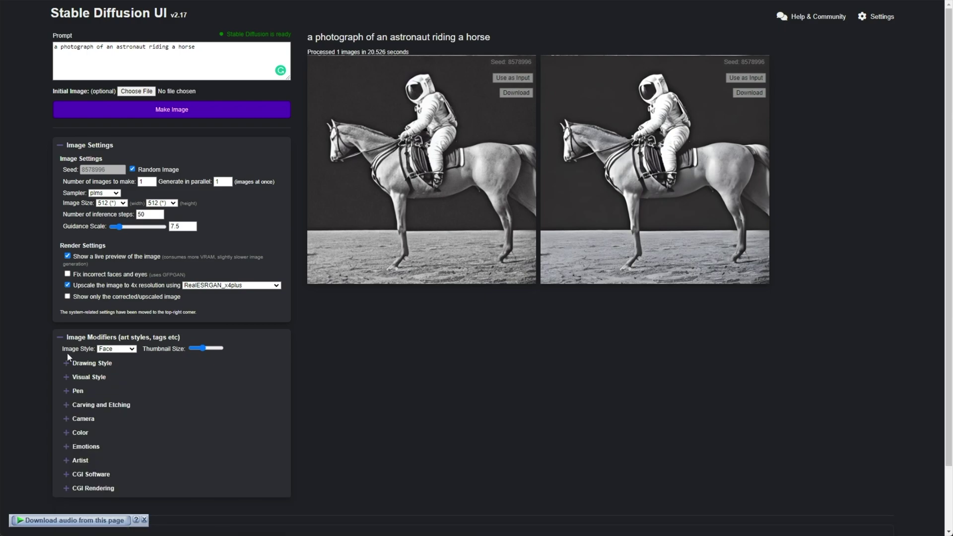
pyautogui.click(128, 340)
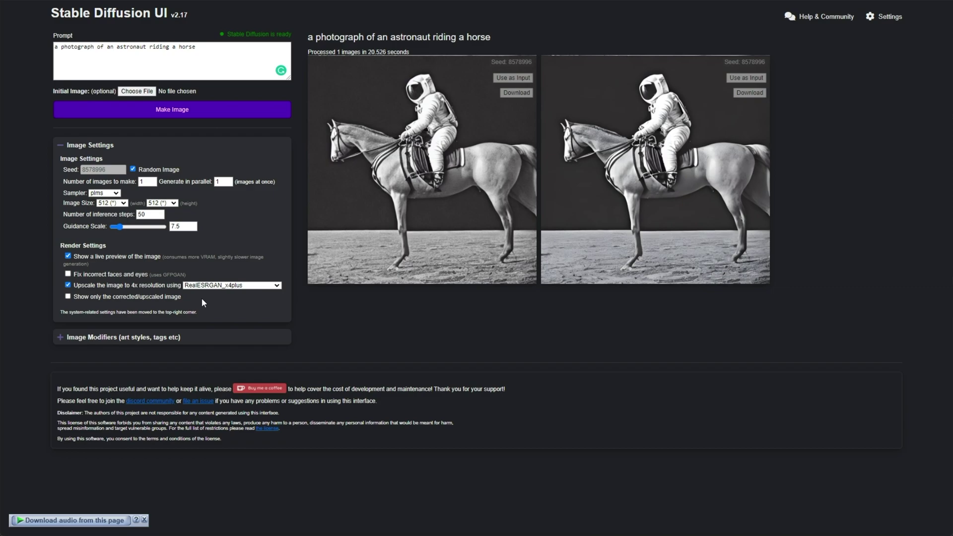
pyautogui.moveTo(888, 19)
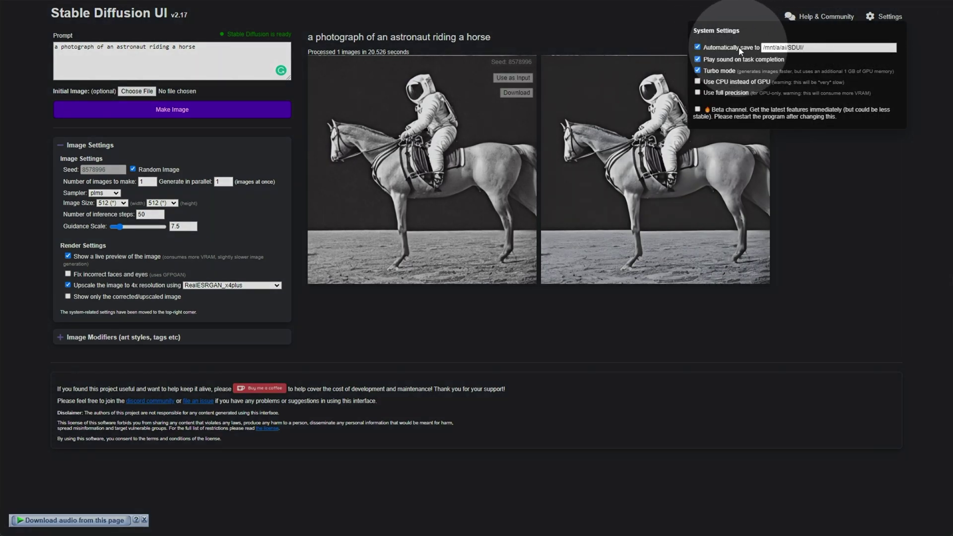
pyautogui.tripleClick(801, 48)
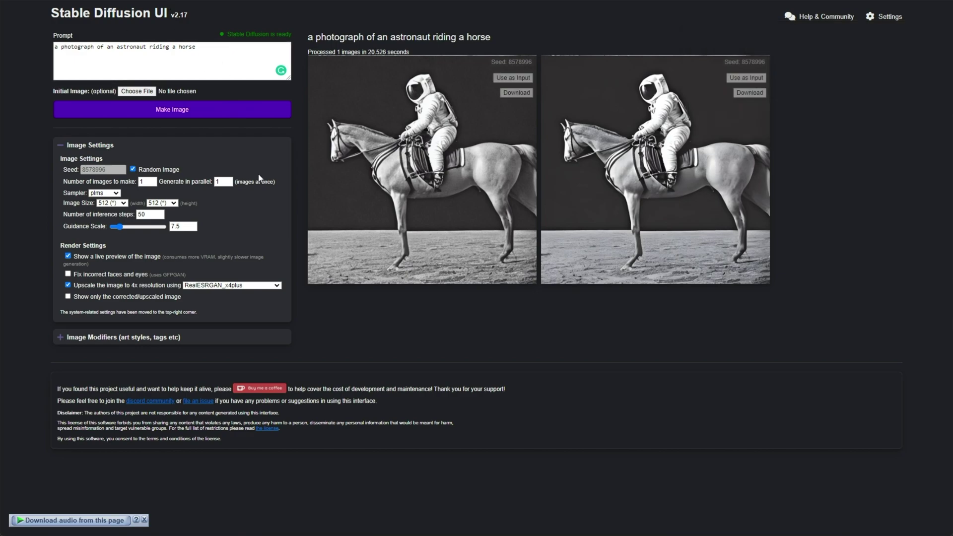
pyautogui.moveTo(898, 15)
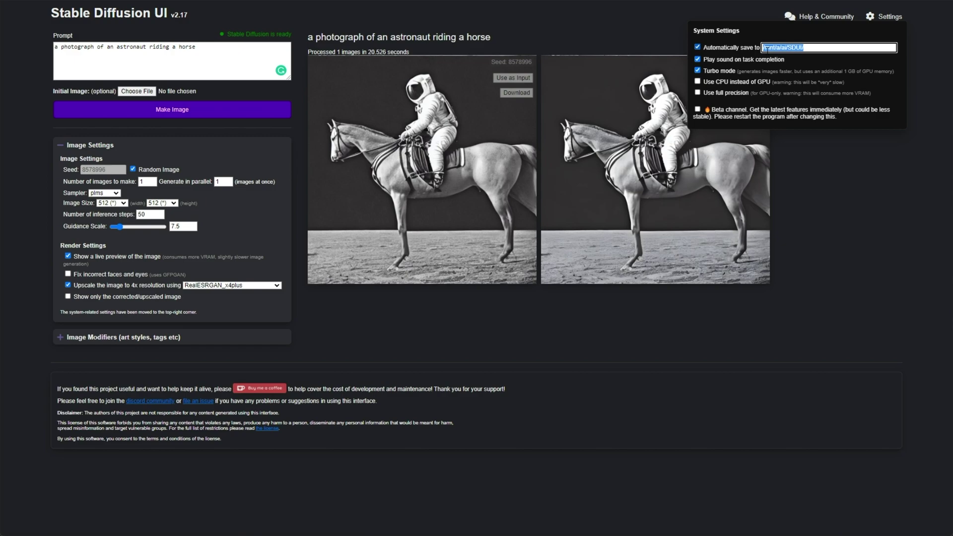
pyautogui.moveTo(763, 48); pyautogui.dragTo(775, 47)
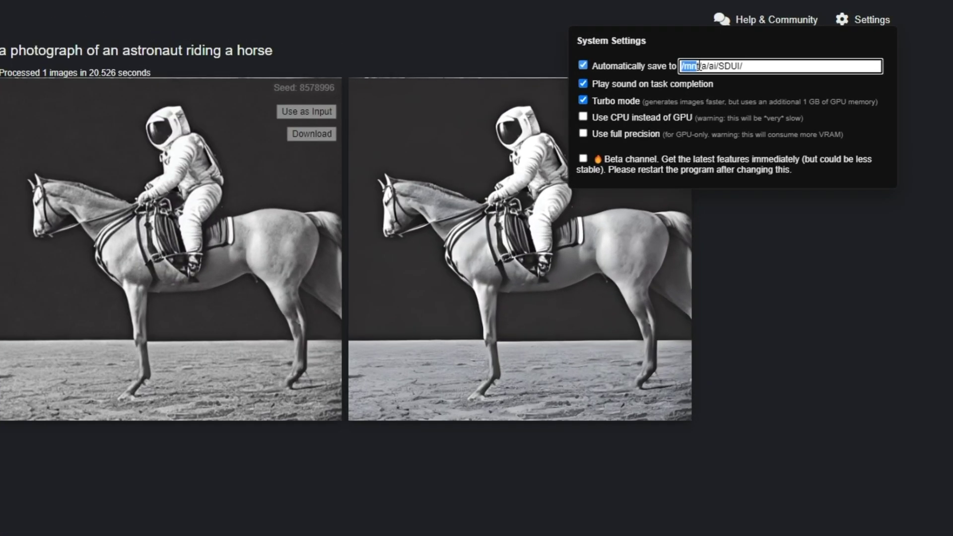
pyautogui.moveTo(699, 66); pyautogui.dragTo(702, 66)
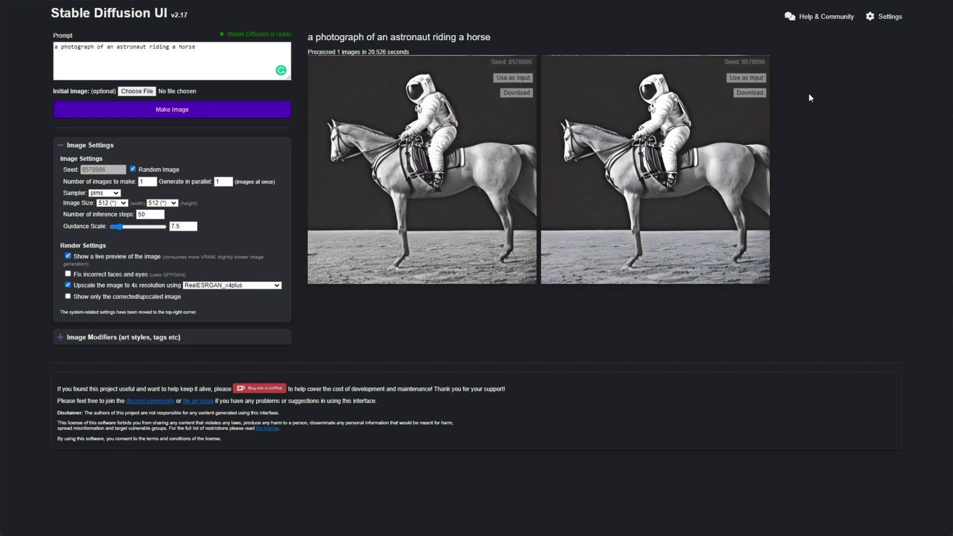
pyautogui.moveTo(887, 16)
pyautogui.tripleClick(835, 47)
pyautogui.click(133, 169)
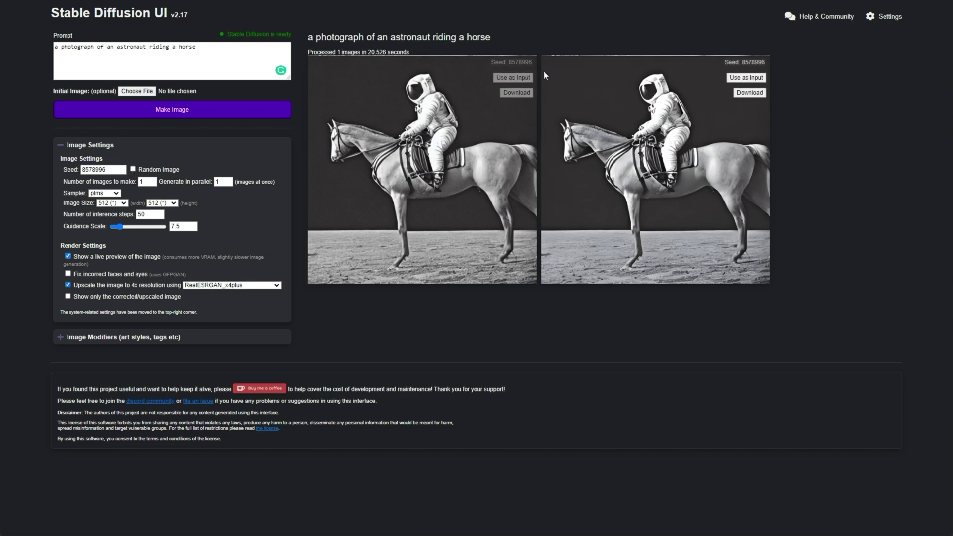
pyautogui.doubleClick(521, 62)
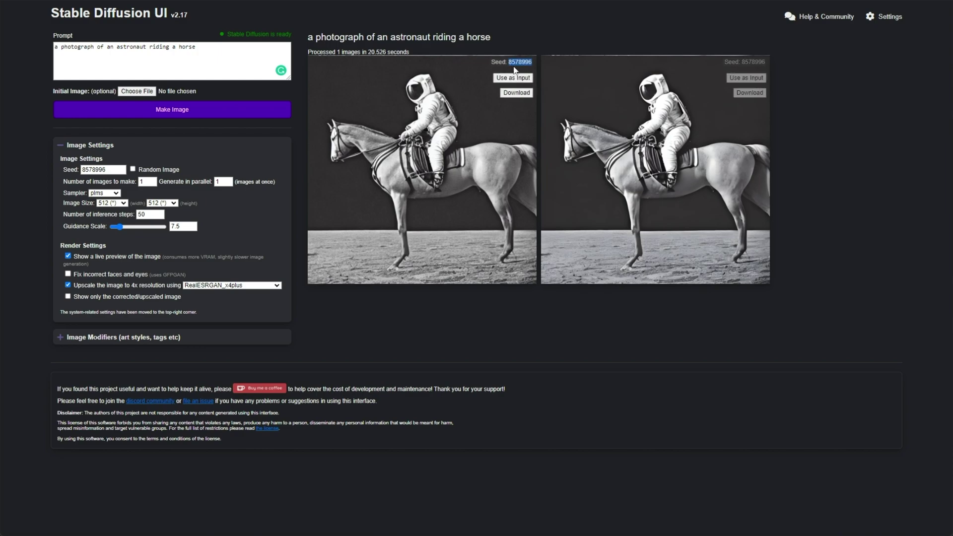
pyautogui.hotkey('ctrl', 'c')
pyautogui.doubleClick(103, 169)
pyautogui.hotkey('ctrl', 'v')
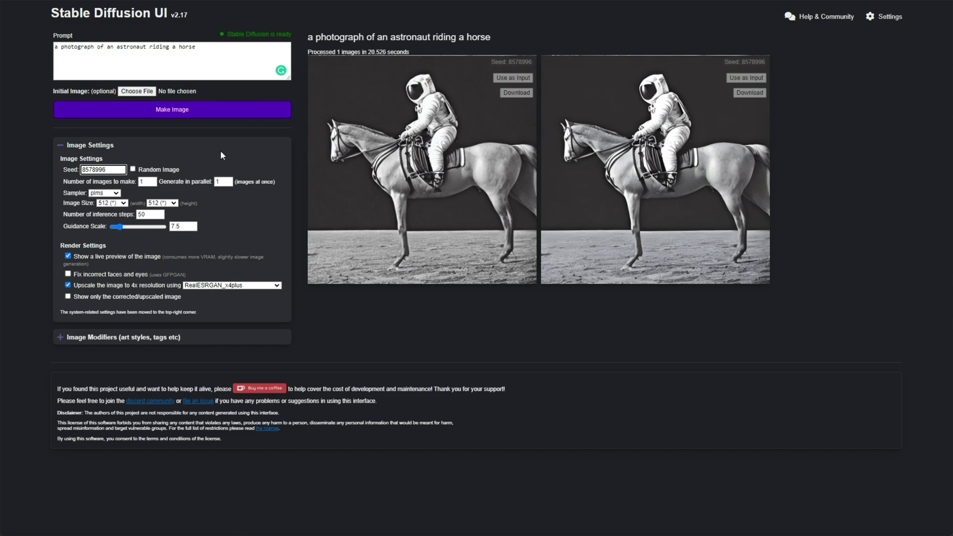
pyautogui.click(133, 170)
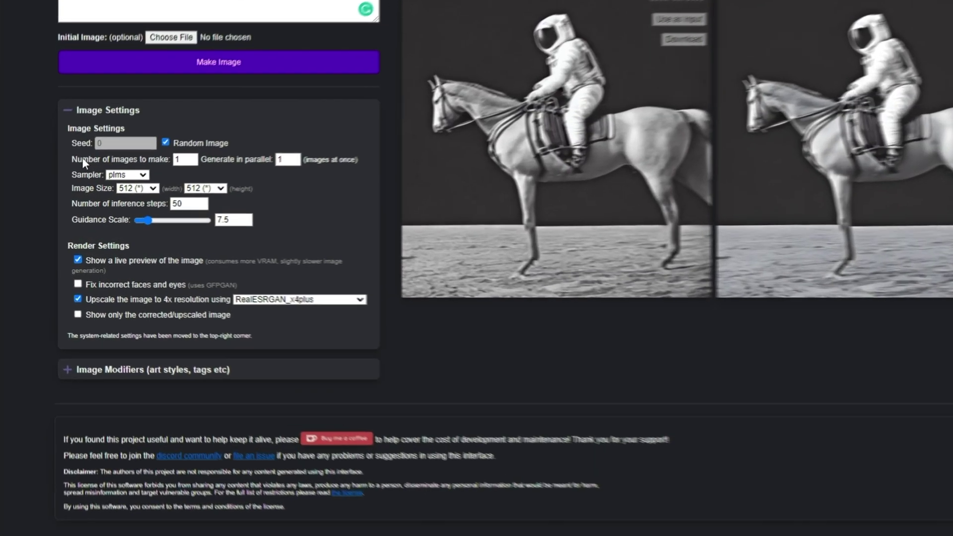
# Set Generate in parallel to 2 and Number of images to make to 4.
pyautogui.moveTo(65, 181); pyautogui.dragTo(116, 183)
pyautogui.moveTo(153, 149); pyautogui.dragTo(281, 149)
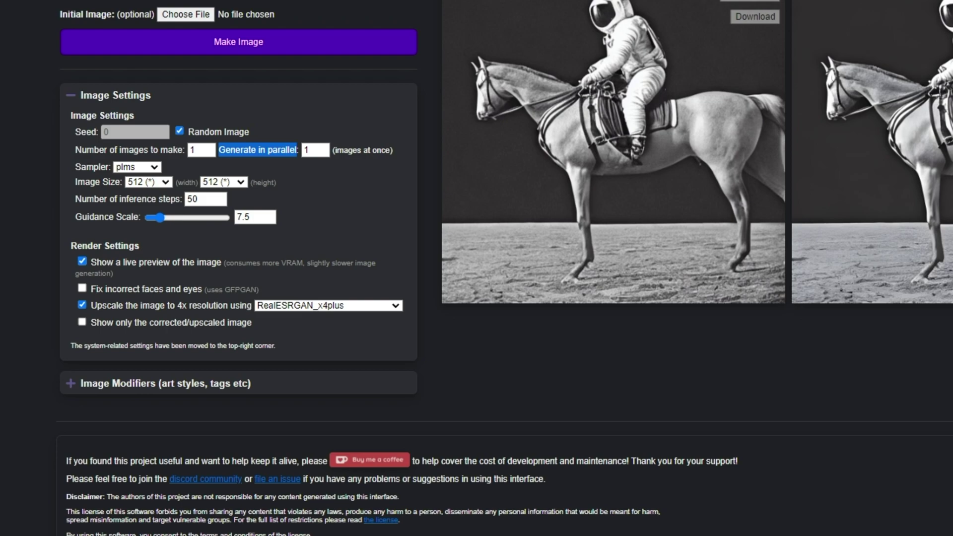
pyautogui.hotkey('ctrl', 'shift', 'Escape')
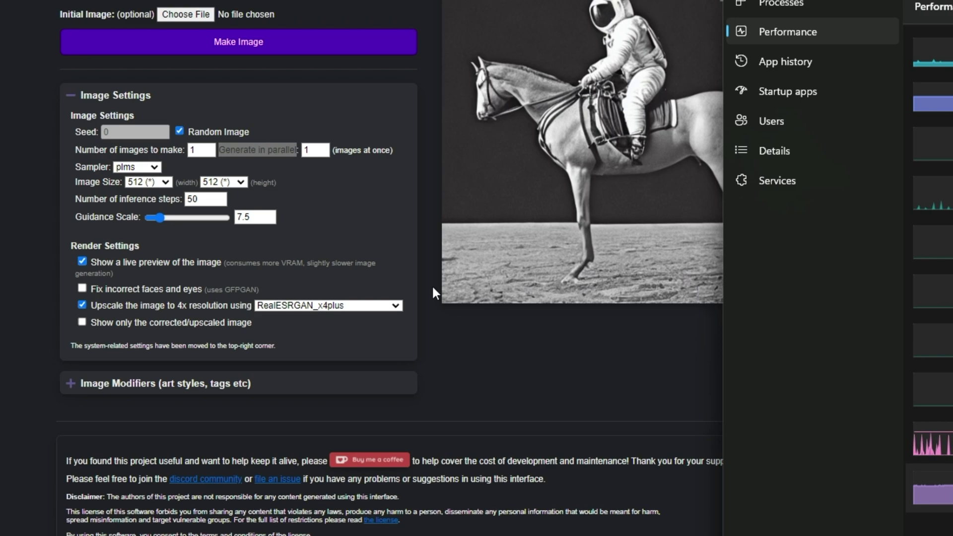
pyautogui.click(315, 149)
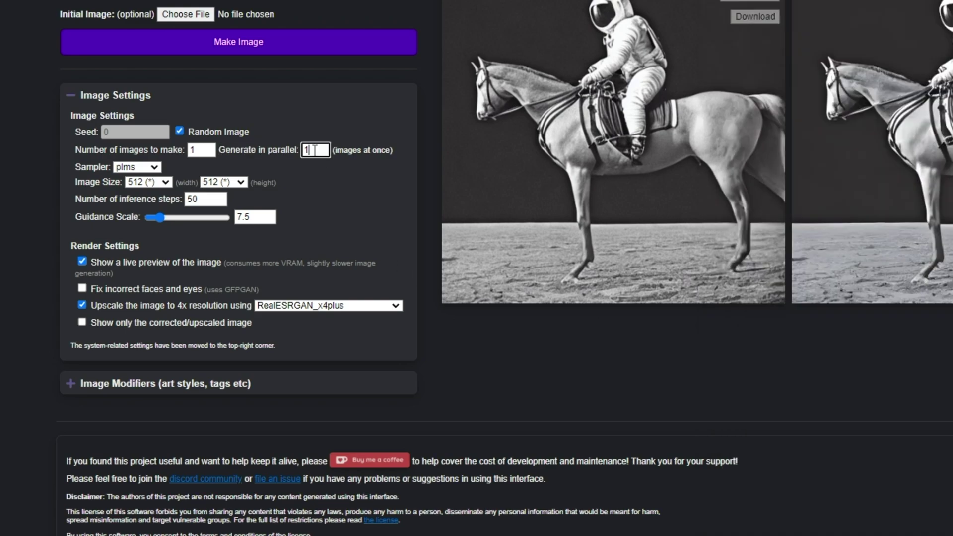
pyautogui.press('BackSpace')
pyautogui.write('2')
pyautogui.doubleClick(194, 150)
pyautogui.write('4')
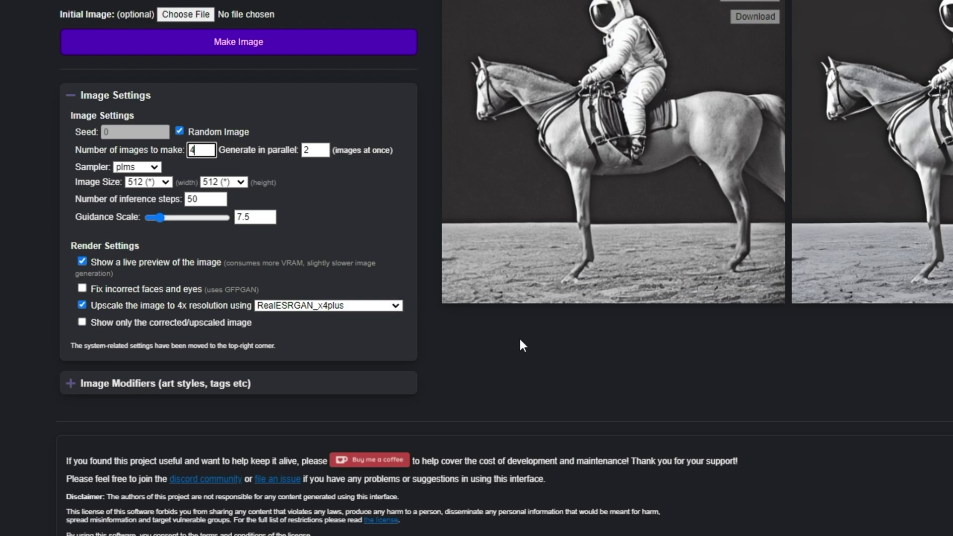
# Review the Sampler and Image Size dropdowns, keeping plms and 512 width.
pyautogui.click(142, 169)
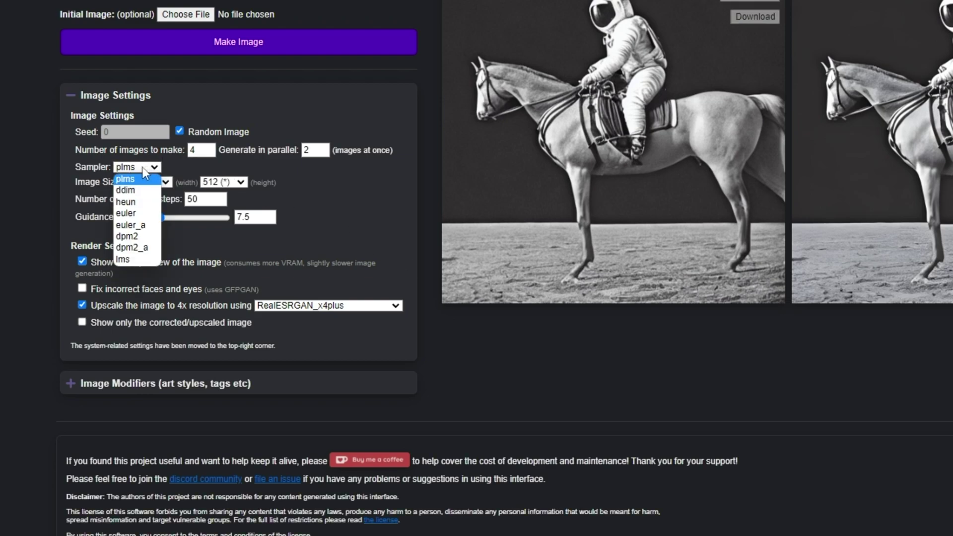
pyautogui.click(142, 169)
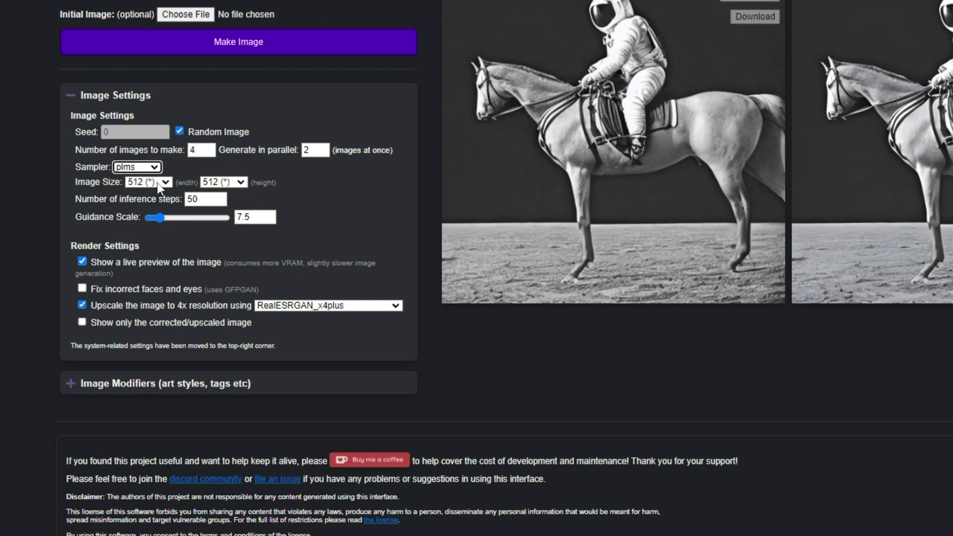
pyautogui.click(157, 184)
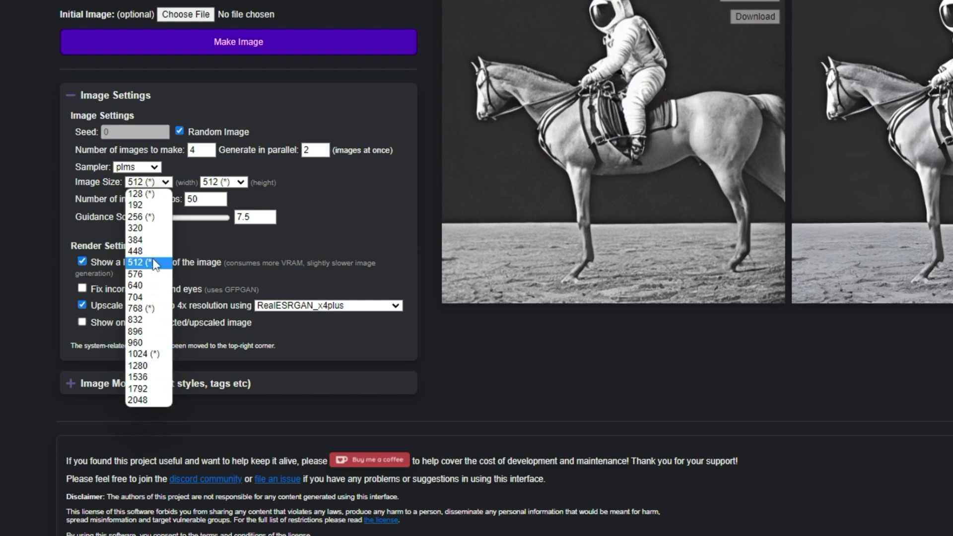
pyautogui.click(340, 184)
pyautogui.moveTo(87, 217); pyautogui.dragTo(143, 216)
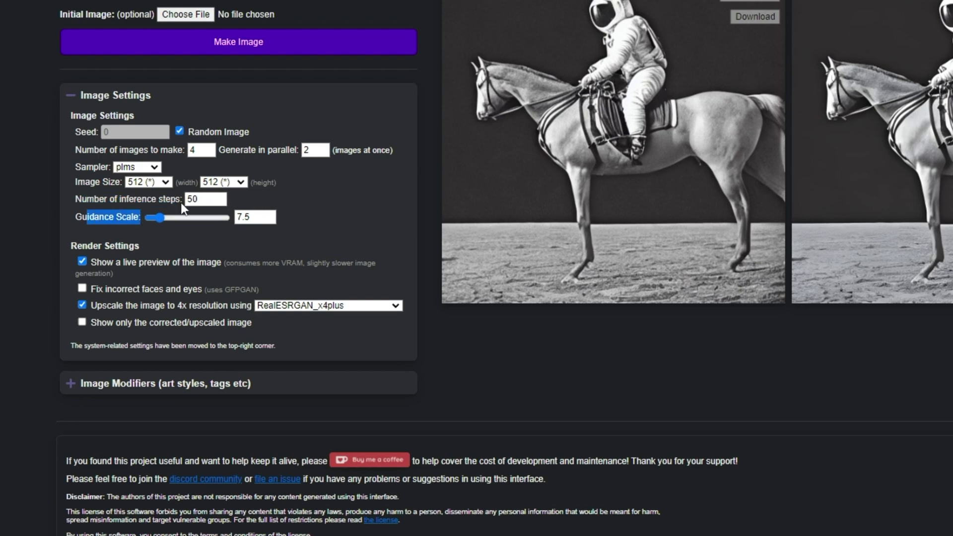
# Enable Fix incorrect faces and eyes and keep RealESRGAN_x4plus as the 4x upscaler.
pyautogui.click(335, 214)
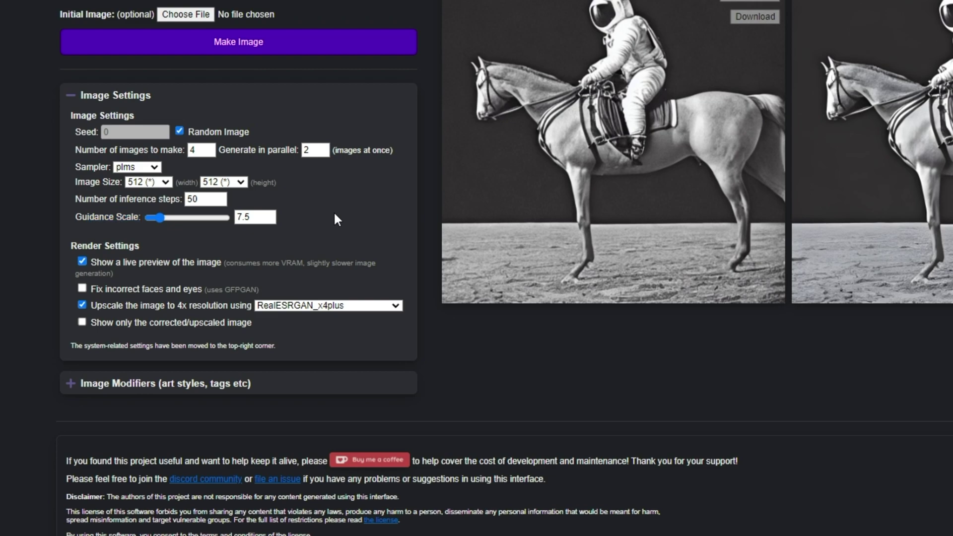
pyautogui.moveTo(73, 252); pyautogui.dragTo(169, 251)
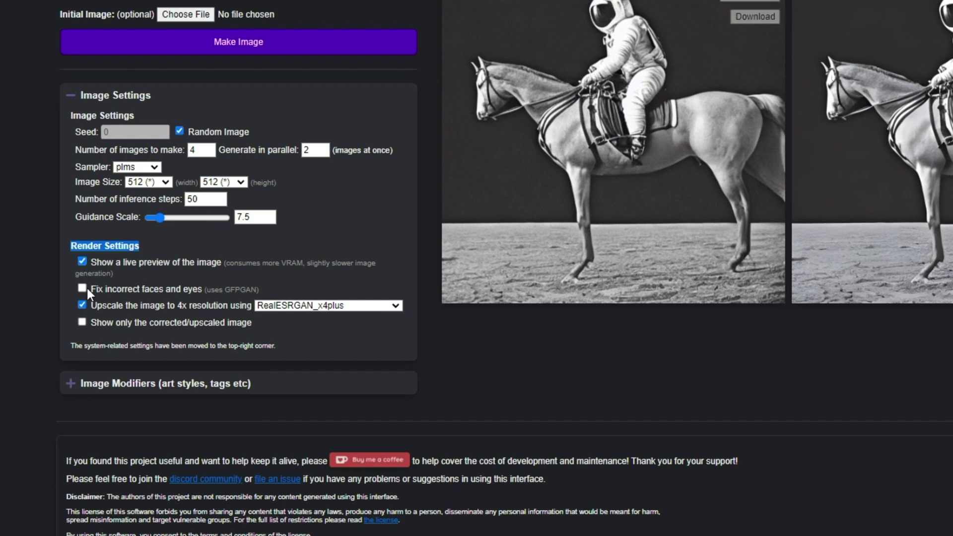
pyautogui.click(126, 288)
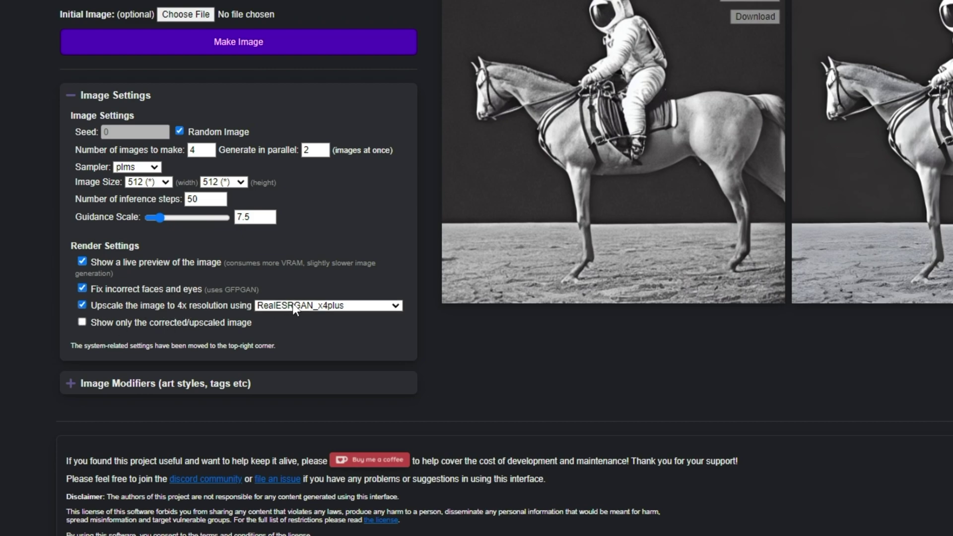
pyautogui.click(307, 306)
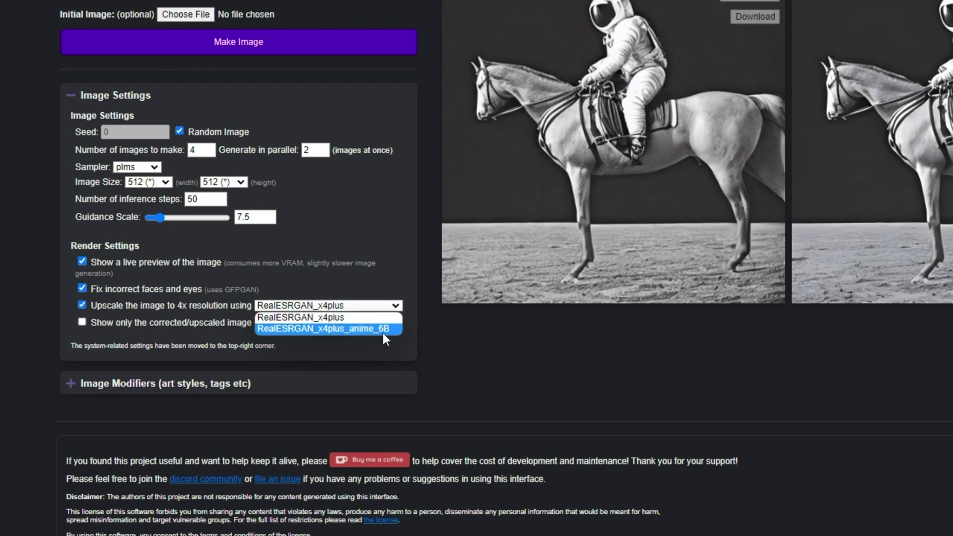
pyautogui.click(369, 302)
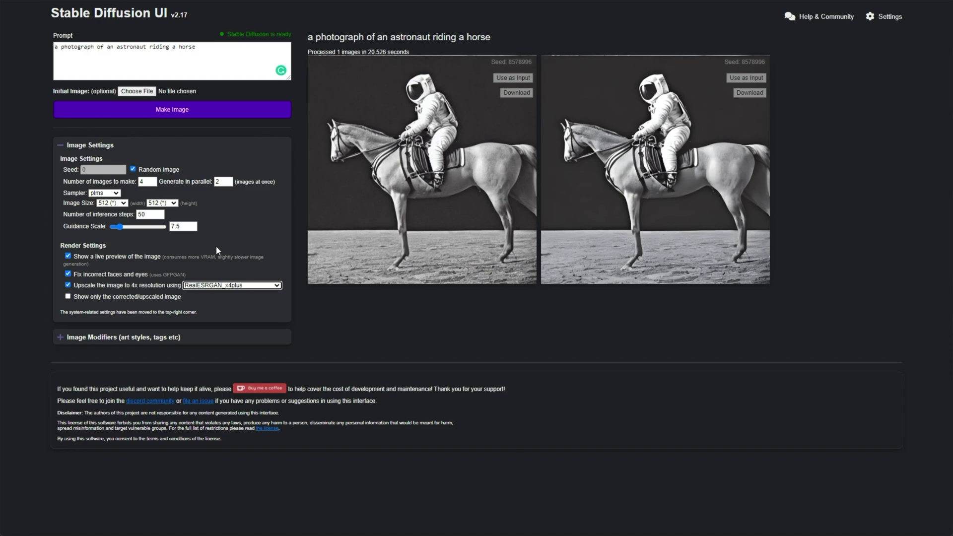
# Replace the prompt with 'a beautiful woman smiling in deep space with stars and a sun, solar flare, art by' an artist.
pyautogui.doubleClick(147, 182)
pyautogui.press('Tab')
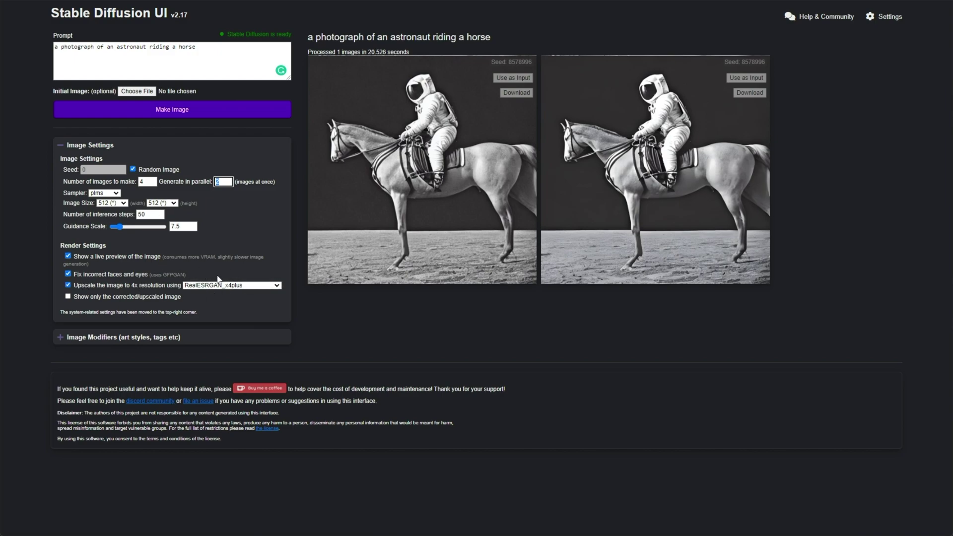
pyautogui.hotkey('shift', 'Tab')
pyautogui.hotkey('shift', 'Tab')
pyautogui.hotkey('shift', 'Tab')
pyautogui.hotkey('shift', 'Tab')
pyautogui.hotkey('shift', 'Tab')
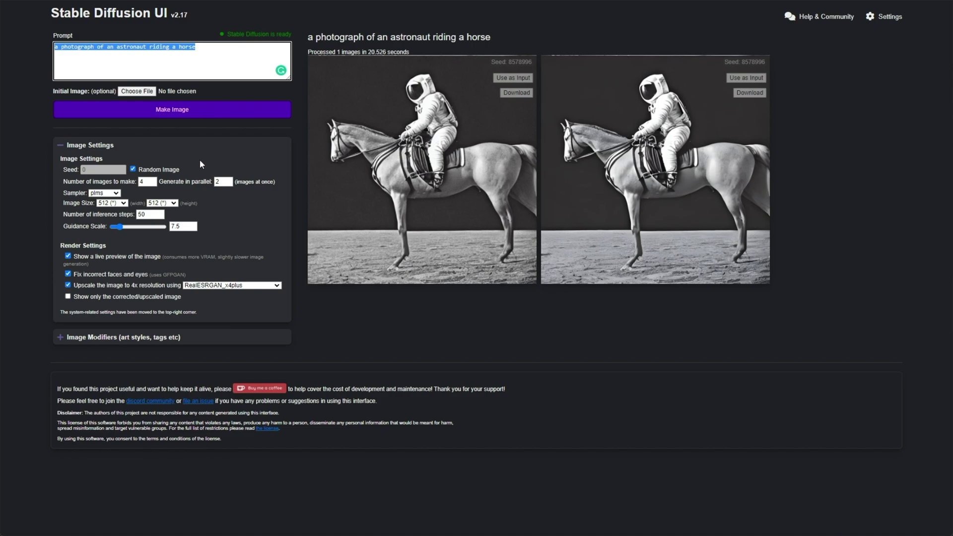
pyautogui.write('a beautiful woman smiling in deep space with stars and a sun, solar flare, ')
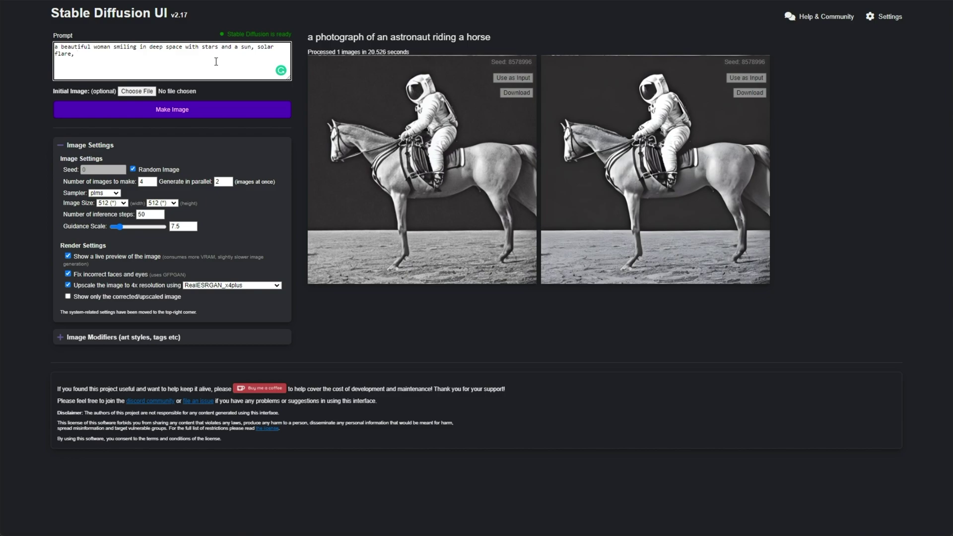
pyautogui.write('ary by grep rutkowski')
pyautogui.click(84, 54)
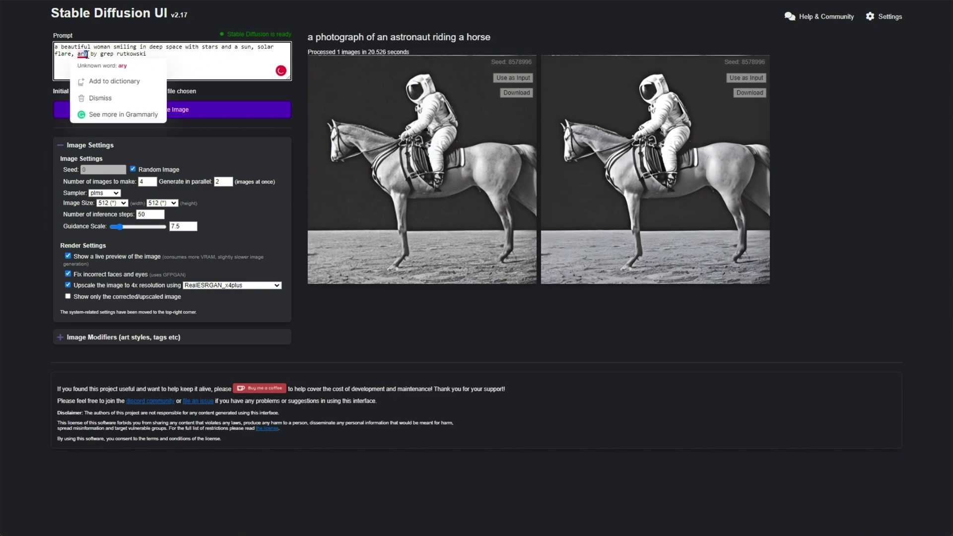
pyautogui.press('BackSpace')
pyautogui.write('t')
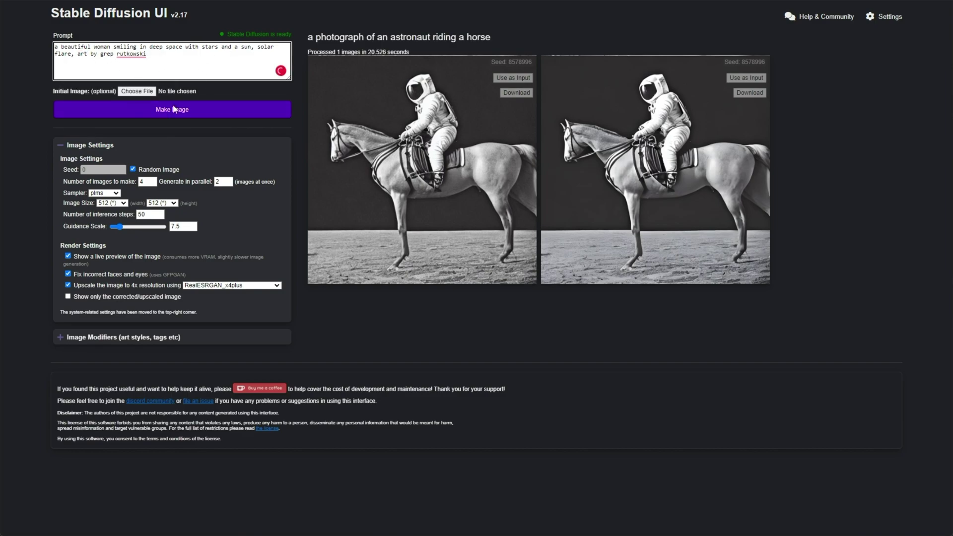
# Generate the space-woman images while monitoring GPU load in Task Manager and the server log.
pyautogui.click(210, 106)
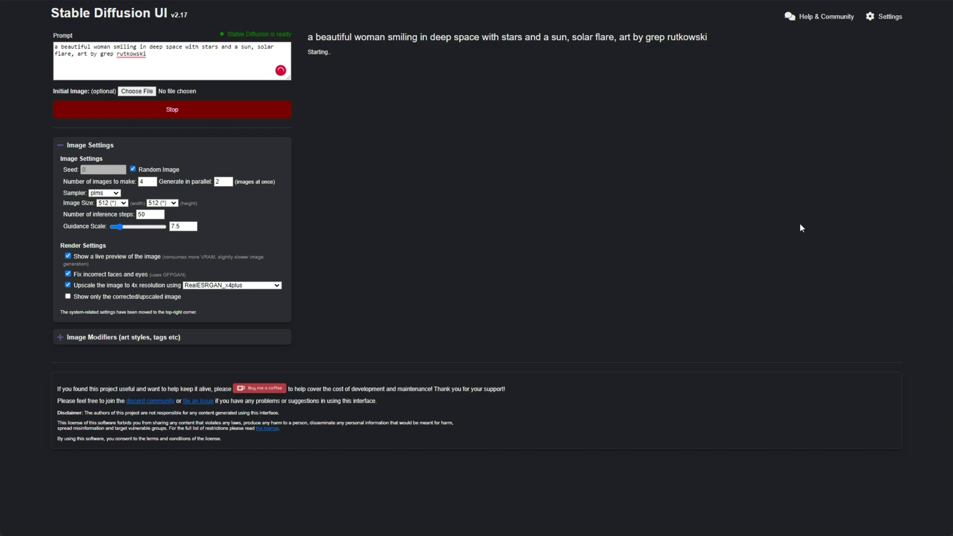
pyautogui.hotkey('alt', 'Tab')
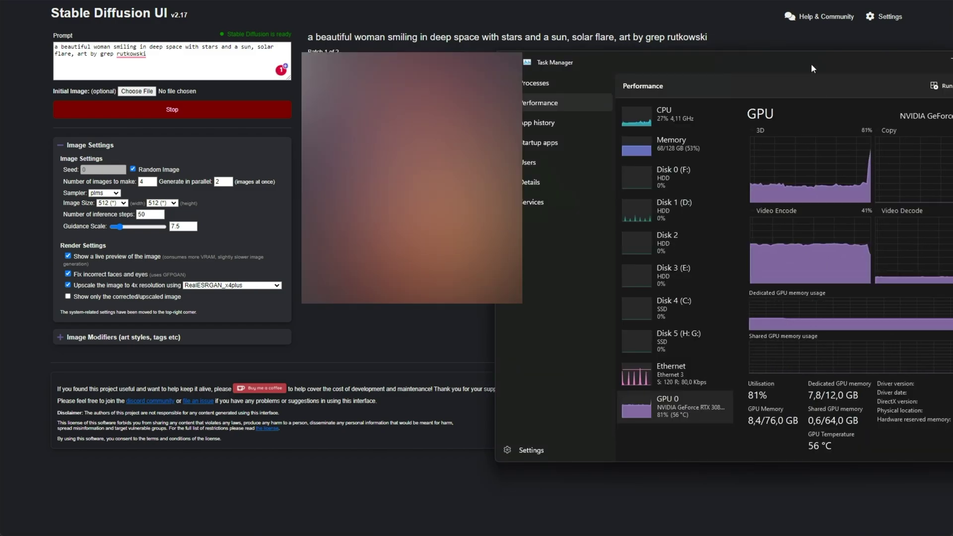
pyautogui.moveTo(812, 70); pyautogui.dragTo(841, 145)
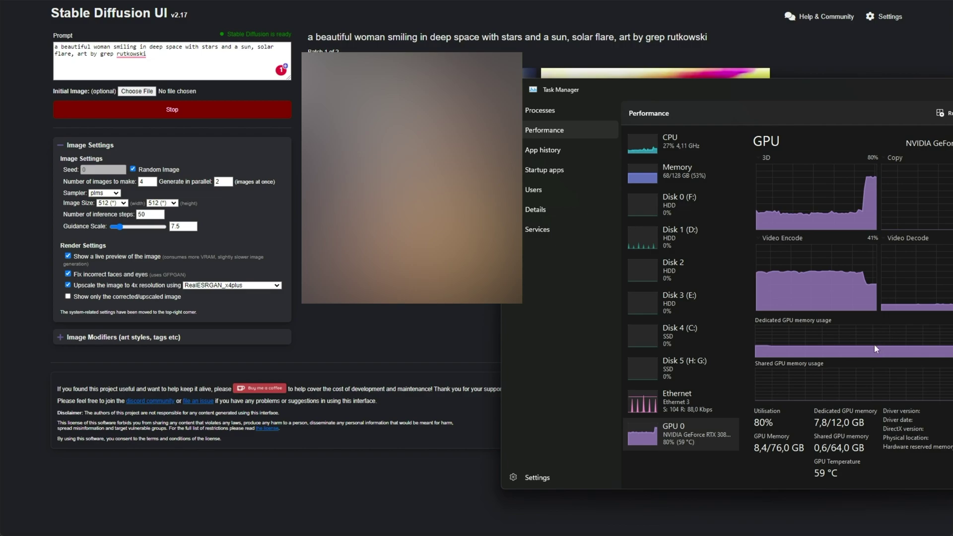
pyautogui.click(434, 341)
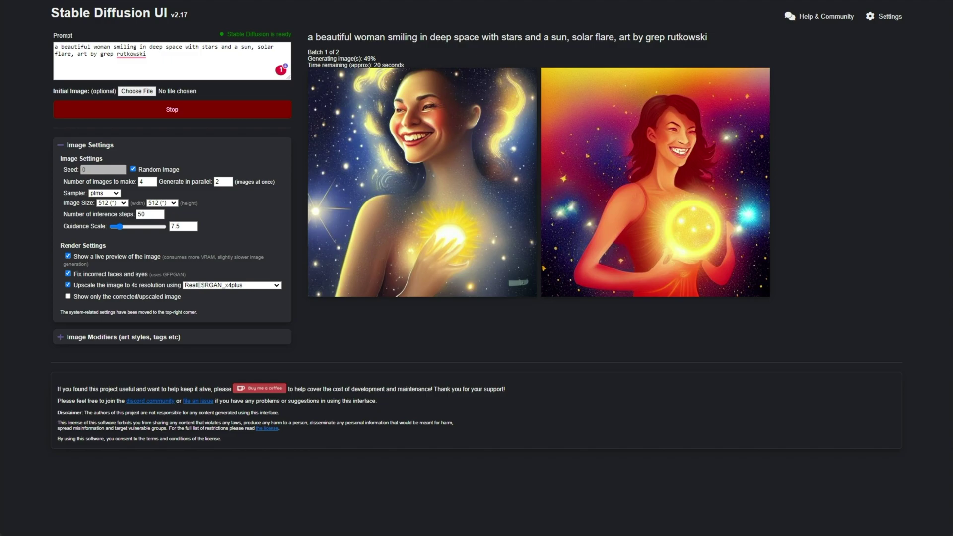
pyautogui.hotkey('alt', 'Tab')
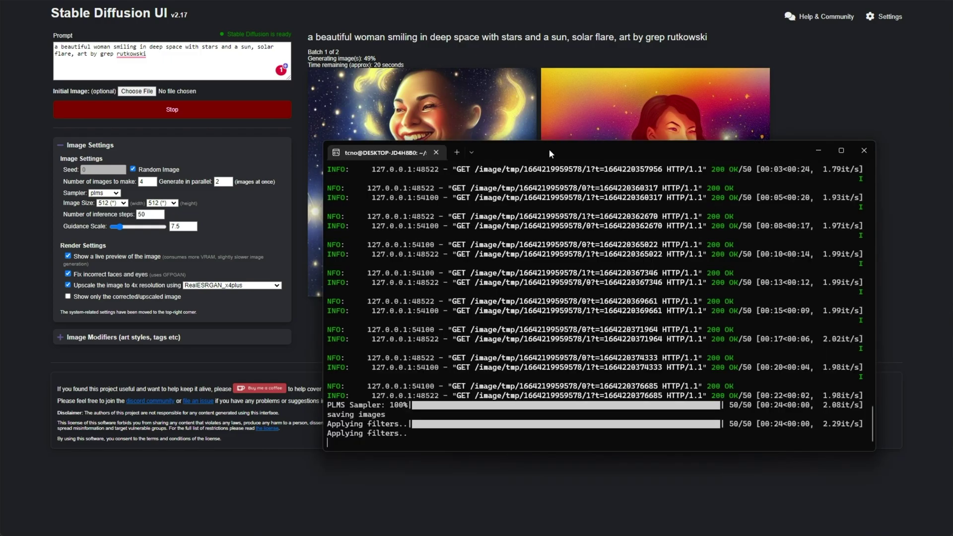
pyautogui.moveTo(551, 151); pyautogui.dragTo(564, 165)
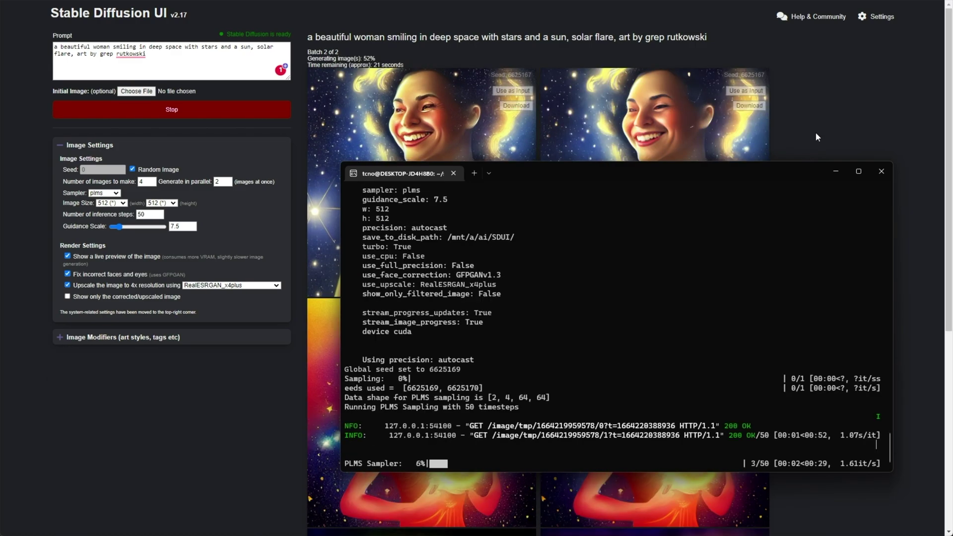
pyautogui.click(814, 131)
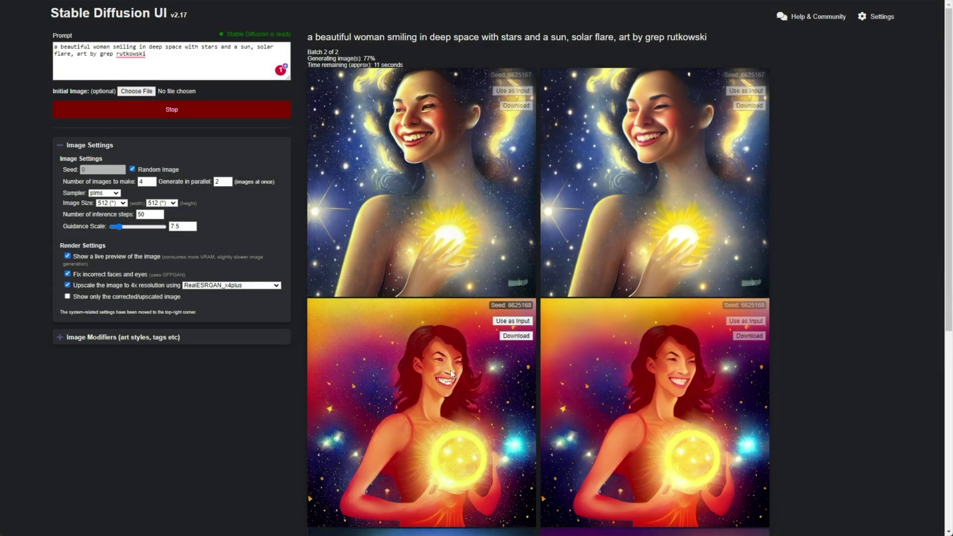
# Open the context options for the lower-left and lower-right result images.
pyautogui.rightClick(451, 371)
pyautogui.rightClick(603, 368)
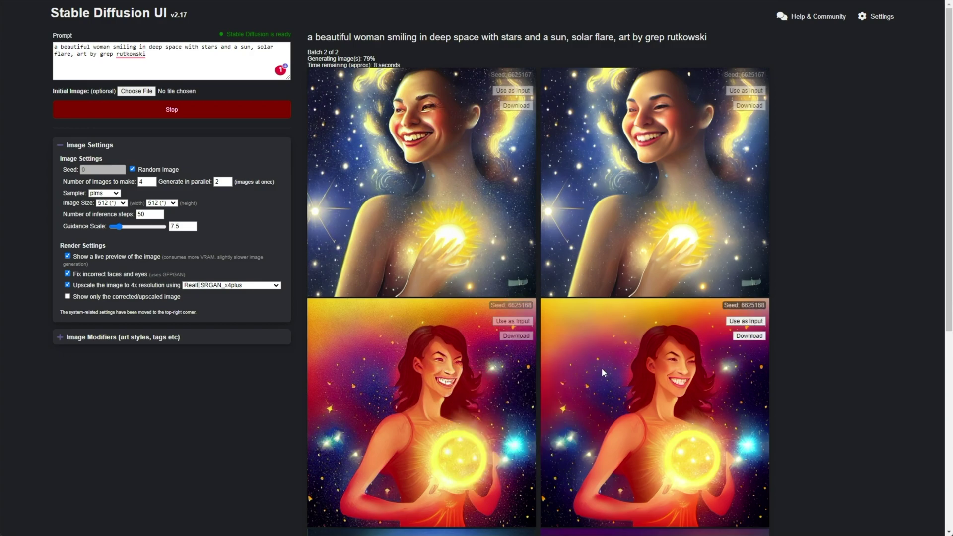
pyautogui.rightClick(590, 365)
# Download the lower-right red-dress image and open it in Windows Photo Viewer.
pyautogui.press('Escape')
pyautogui.click(749, 336)
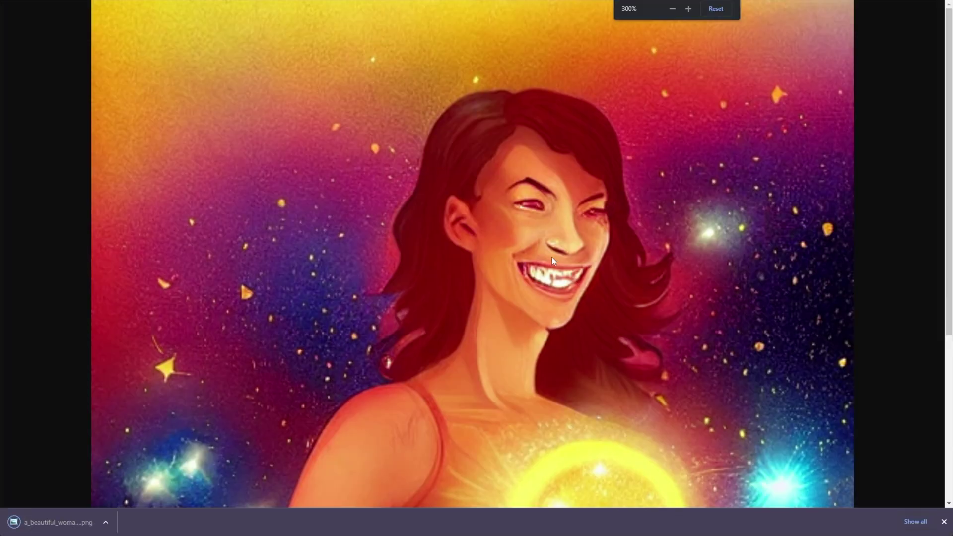
pyautogui.scroll(1, 574, 272)
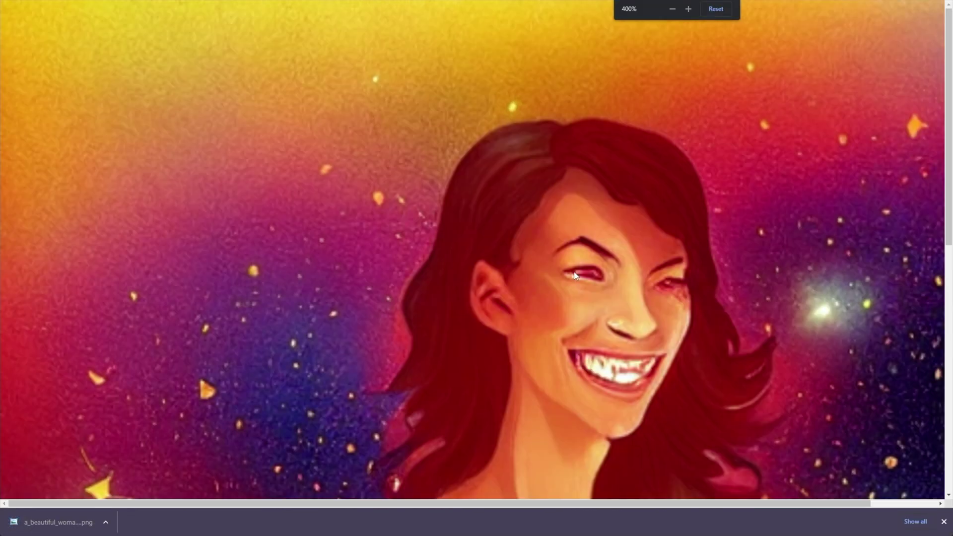
pyautogui.scroll(-1, 598, 312)
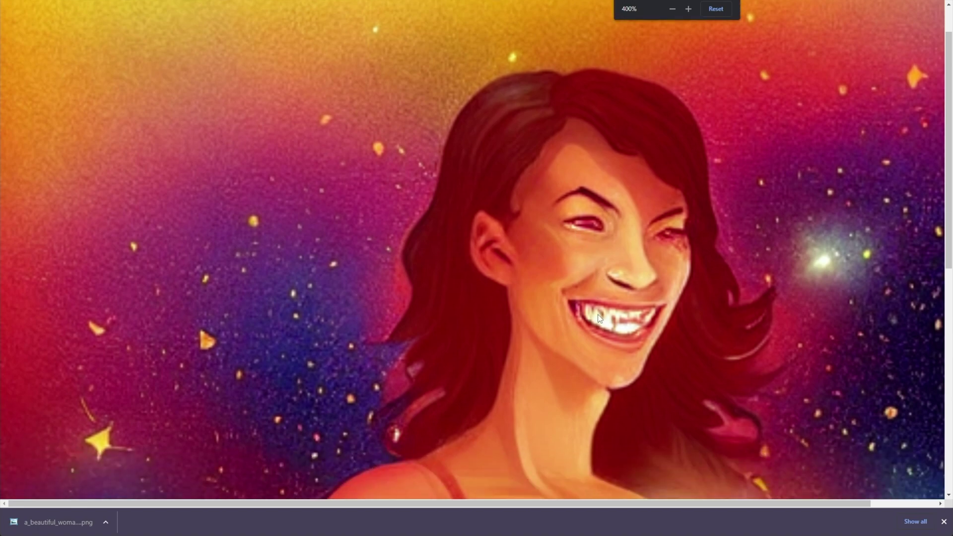
pyautogui.click(79, 521)
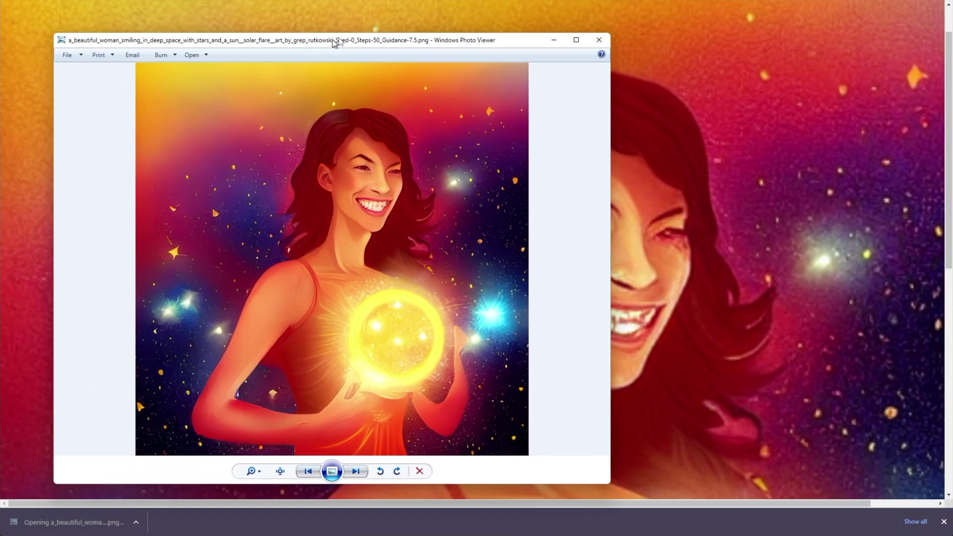
# Zoom in and pan to examine her face and teeth up close.
pyautogui.moveTo(332, 40); pyautogui.dragTo(254, 66)
pyautogui.scroll(3, 501, 37)
pyautogui.moveTo(318, 407); pyautogui.dragTo(426, 415)
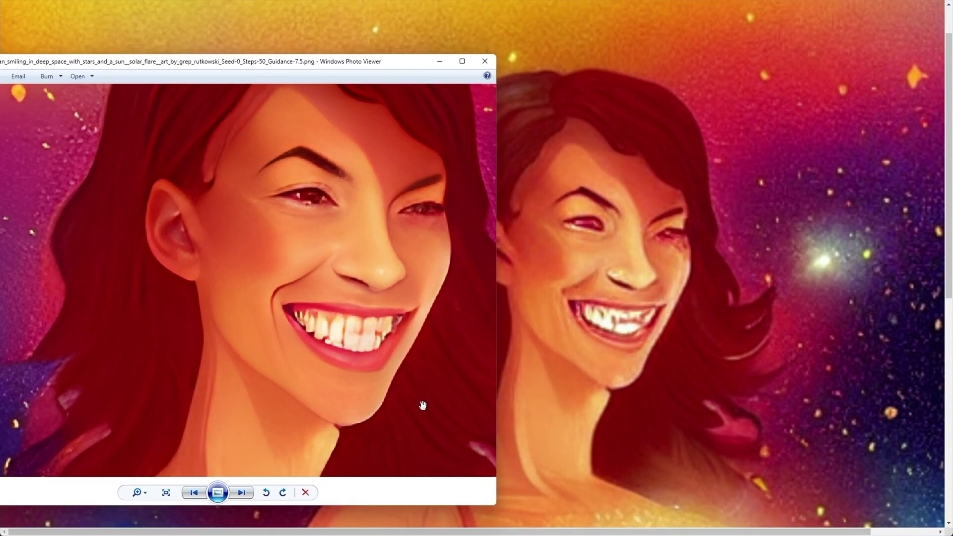
pyautogui.scroll(-3, 408, 377)
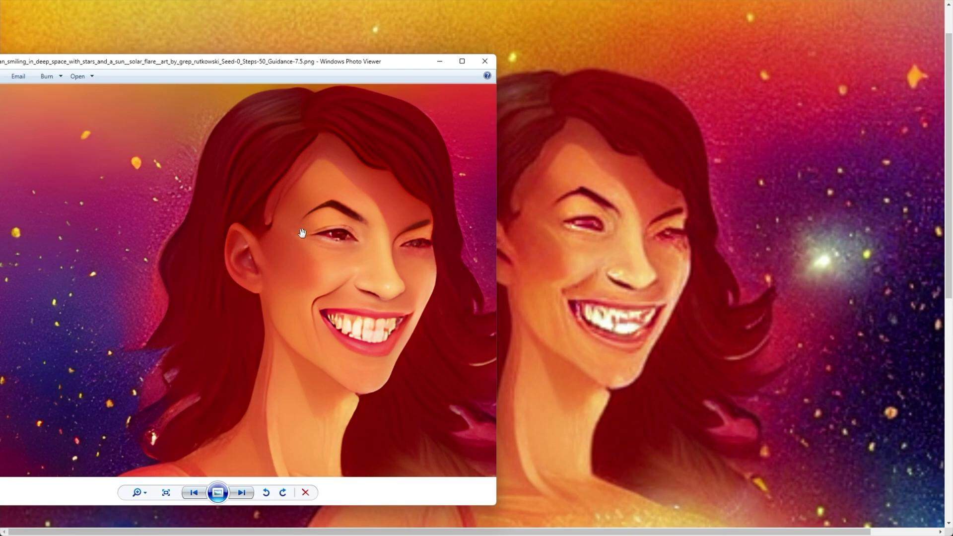
pyautogui.scroll(3, 376, 331)
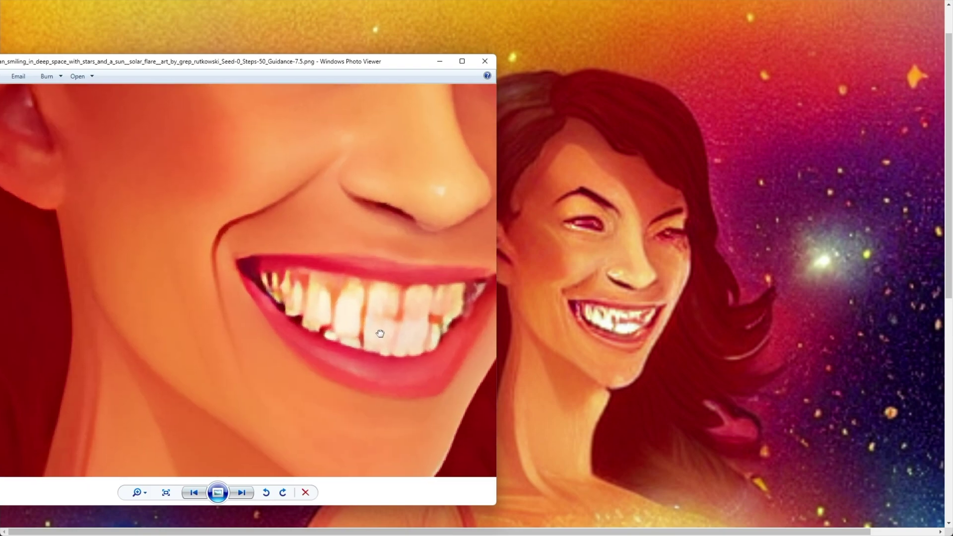
pyautogui.scroll(-3, 334, 325)
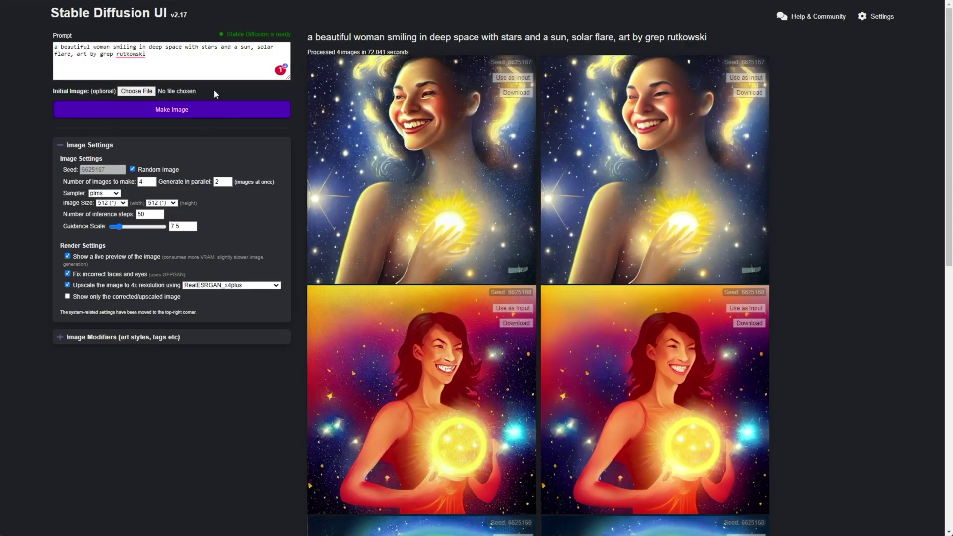
# Use the lower-left seed 6625168 red-dress result as the initial image.
pyautogui.scroll(-2, 345, 208)
pyautogui.scroll(2, 819, 243)
pyautogui.click(749, 94)
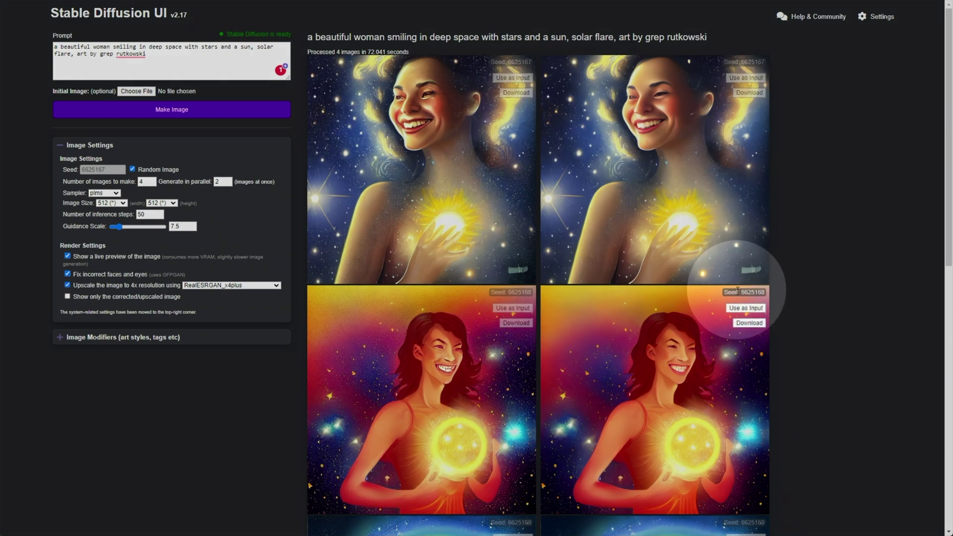
pyautogui.click(511, 309)
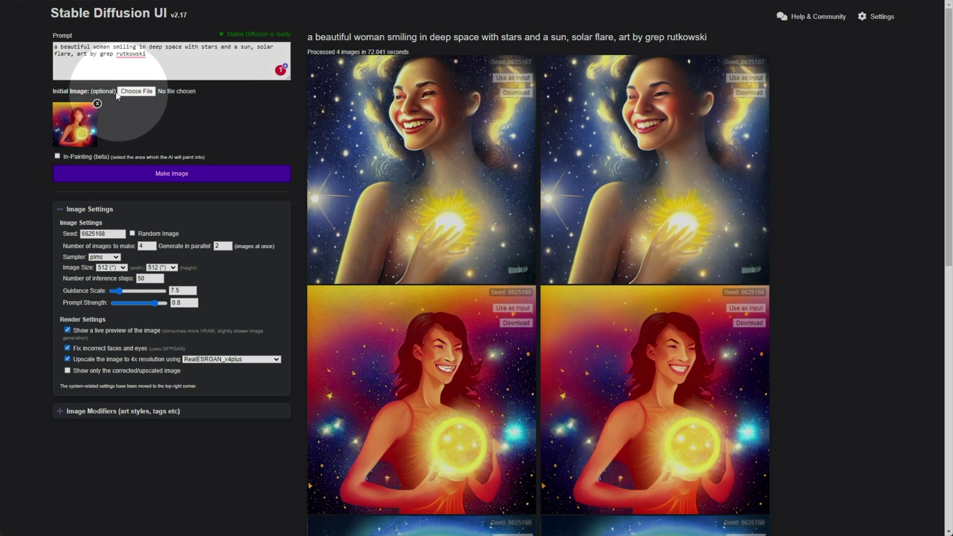
# Start the image-to-image run, resizing the server log window to keep it in view.
pyautogui.click(184, 172)
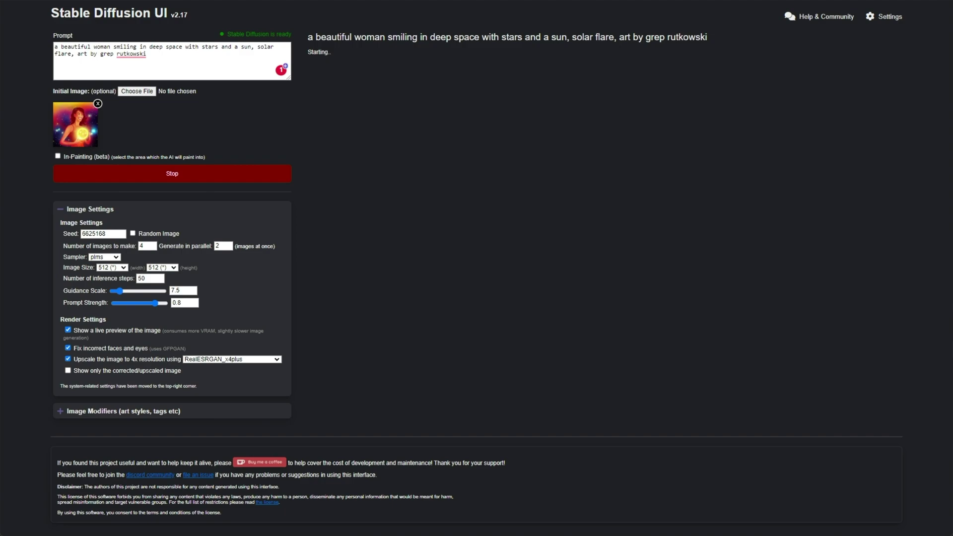
pyautogui.hotkey('alt', 'Tab')
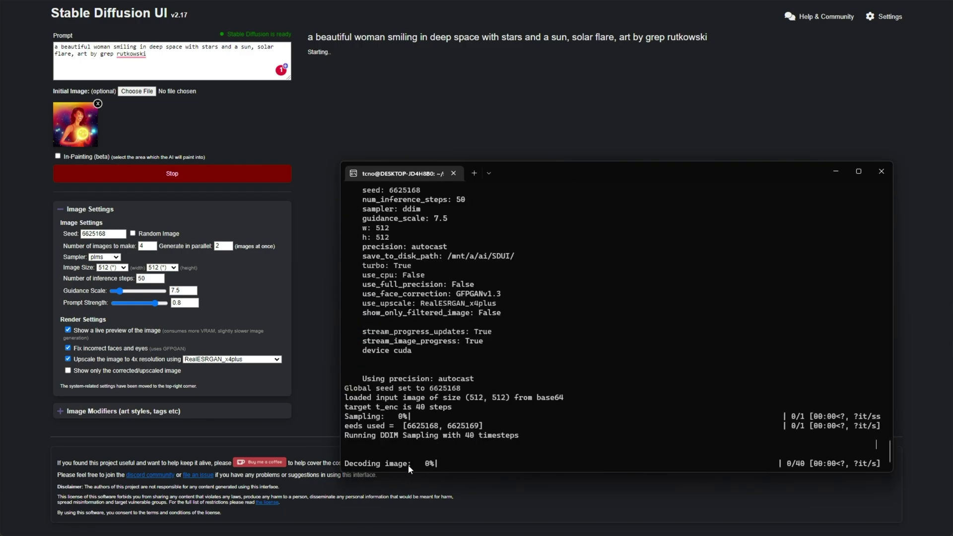
pyautogui.click(847, 98)
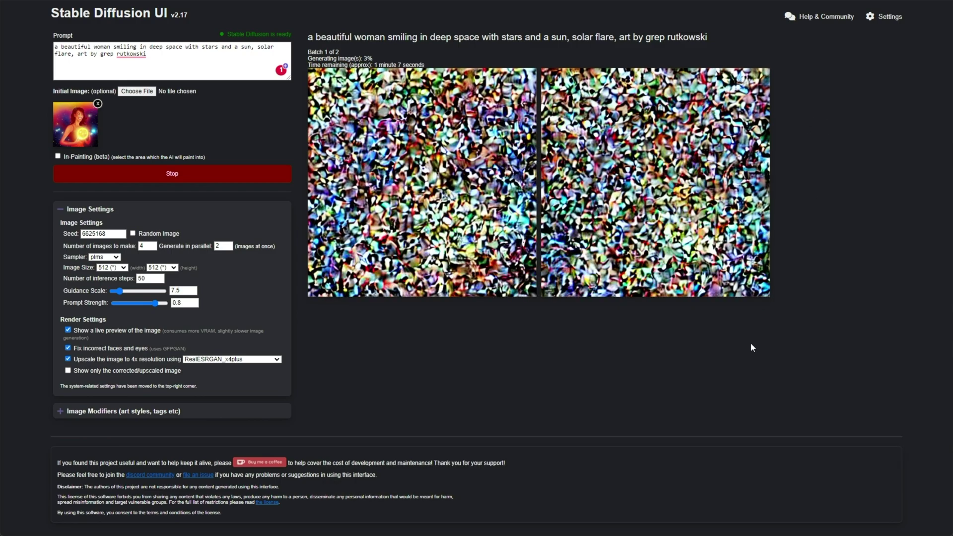
pyautogui.hotkey('alt', 'Tab')
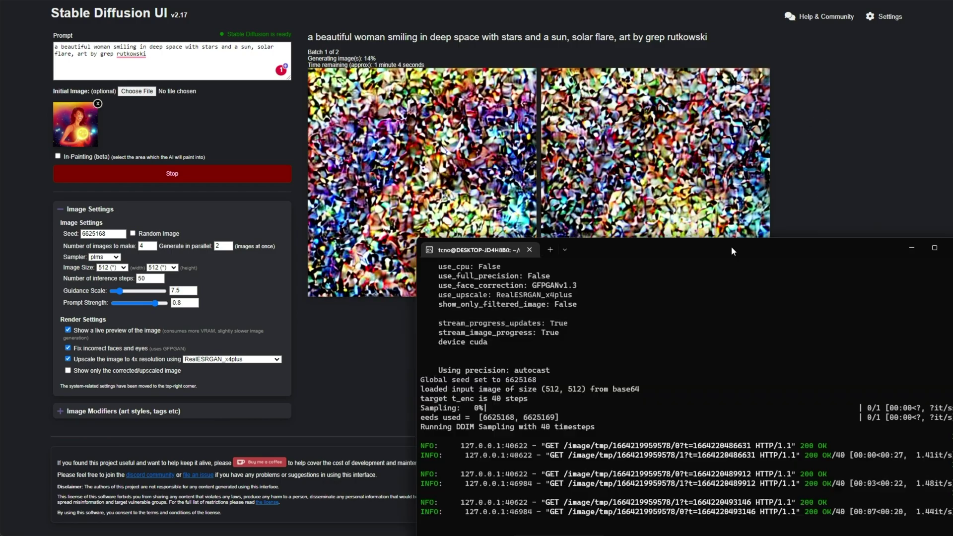
pyautogui.moveTo(731, 246); pyautogui.dragTo(837, 464)
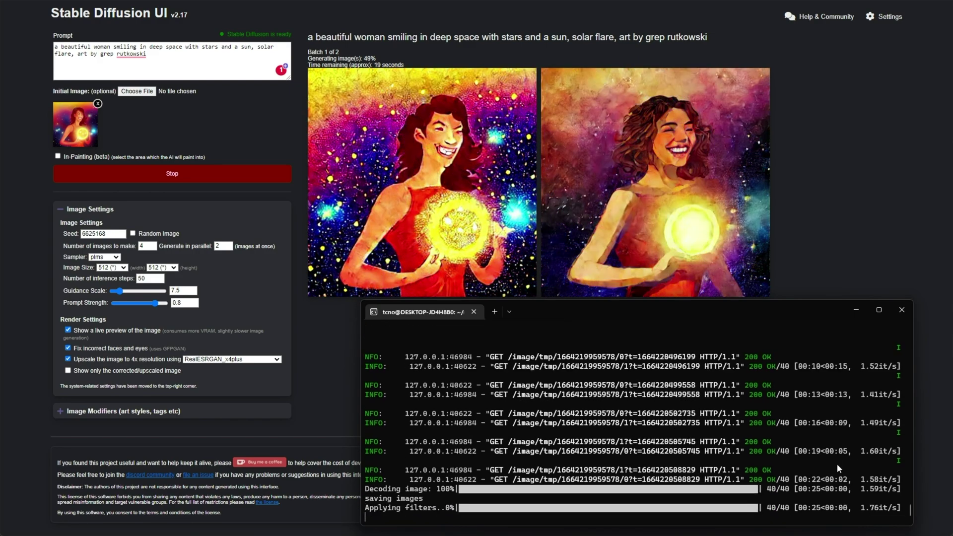
pyautogui.click(854, 236)
# Scroll through the seed 6625168 and 6625169 previews and select the whole prompt text.
pyautogui.scroll(-1, 853, 235)
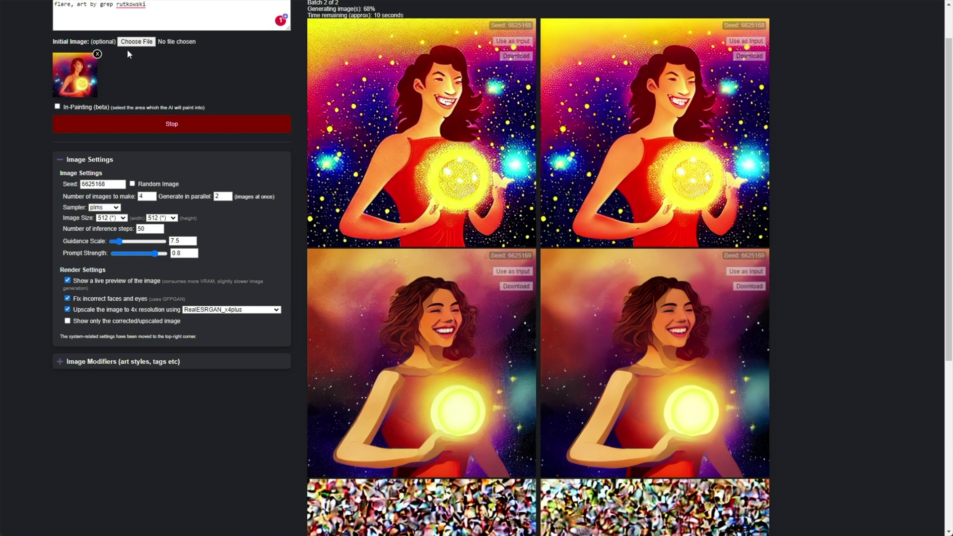
pyautogui.scroll(-1, 181, 130)
pyautogui.scroll(2, 185, 127)
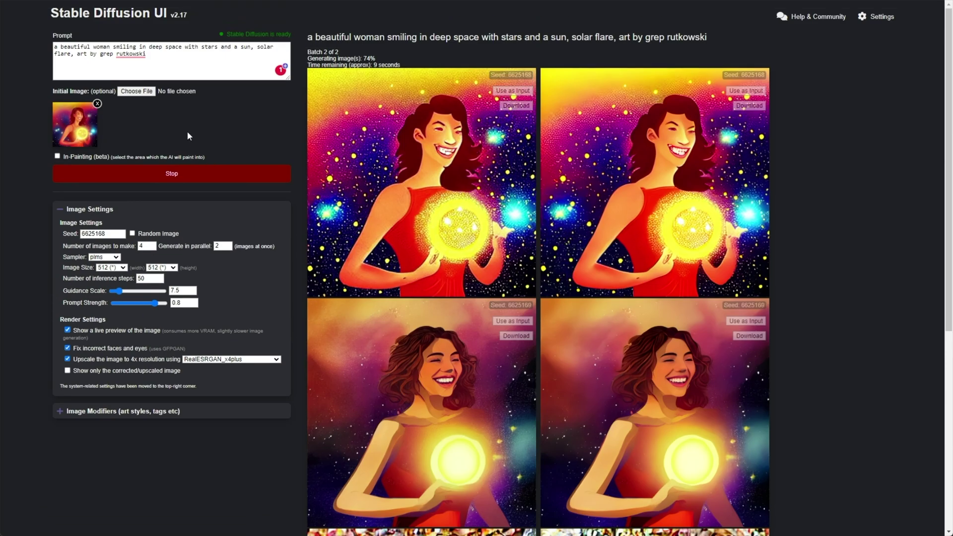
pyautogui.tripleClick(185, 63)
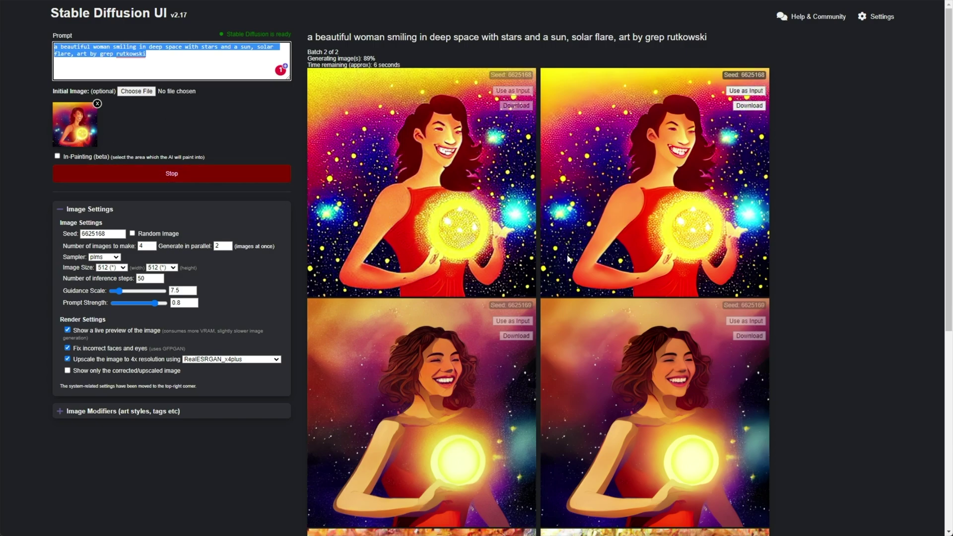
# Scroll through the results as the four-image batch finishes in 79.292 seconds.
pyautogui.scroll(-6, 546, 242)
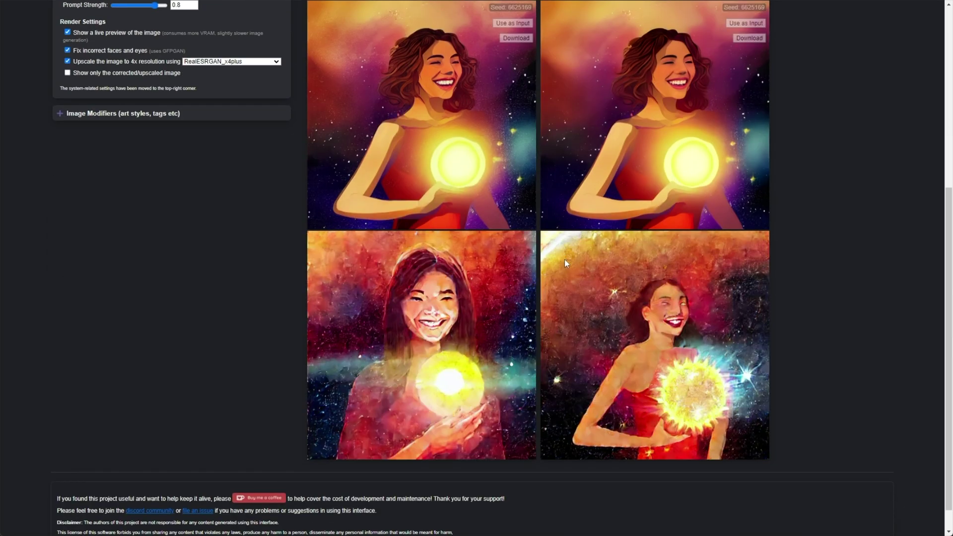
pyautogui.middleClick(817, 93)
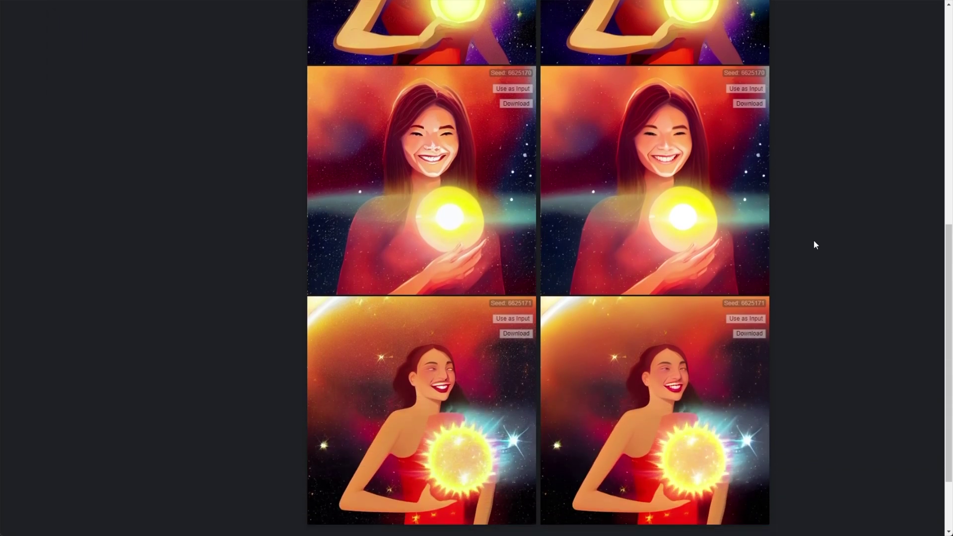
pyautogui.scroll(2, 826, 330)
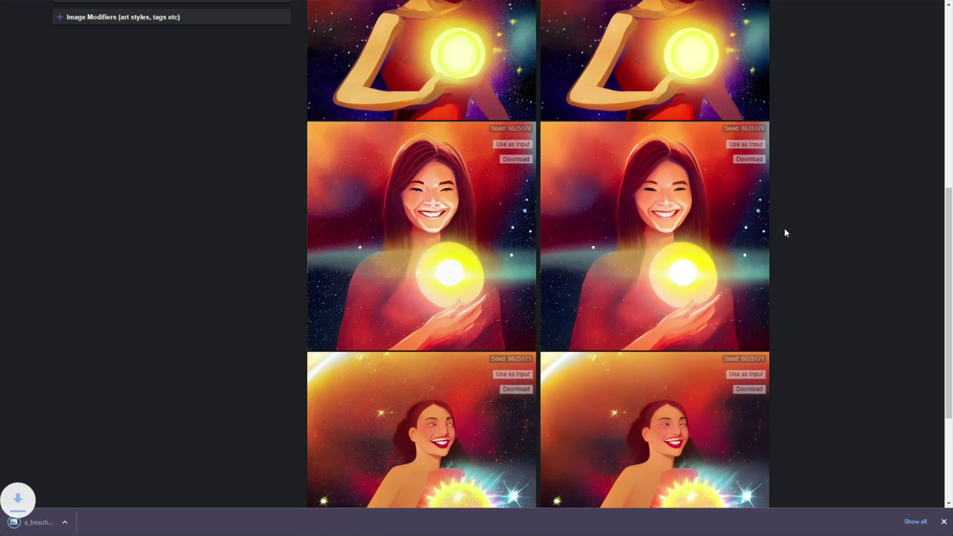
pyautogui.scroll(7, 880, 425)
# Download the curly-haired seed 6625169 image, inspect her face in Photo Viewer, then close it.
pyautogui.click(748, 278)
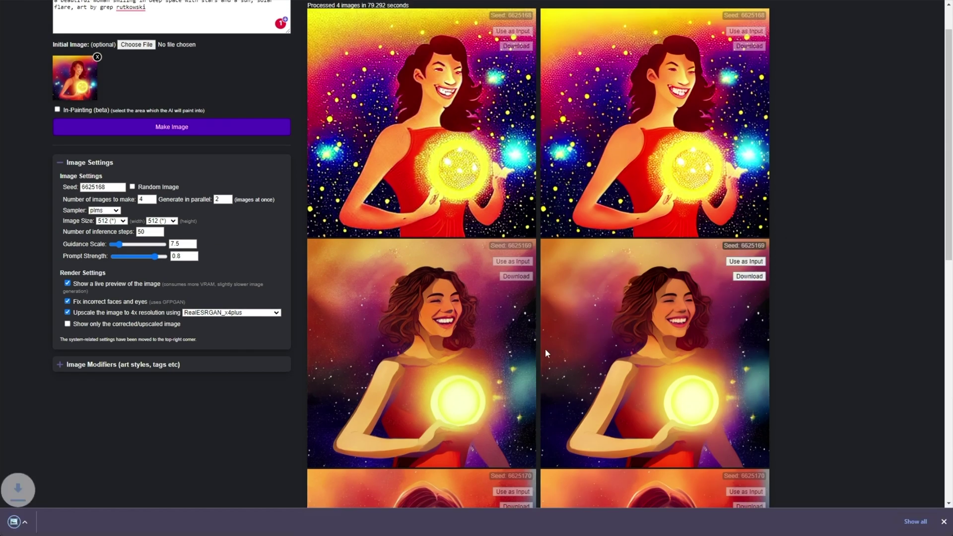
pyautogui.click(102, 512)
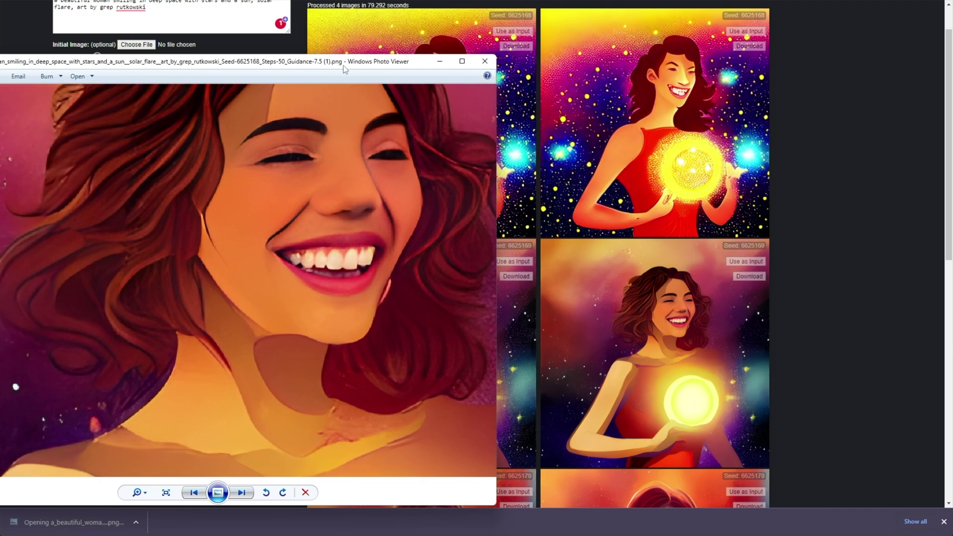
pyautogui.scroll(3, 377, 270)
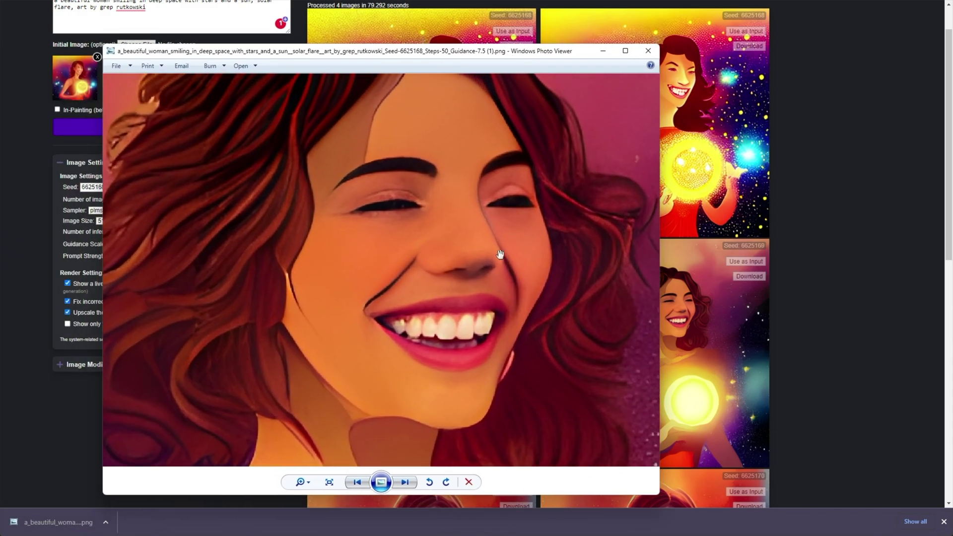
pyautogui.scroll(-3, 437, 283)
pyautogui.moveTo(457, 213); pyautogui.dragTo(463, 312)
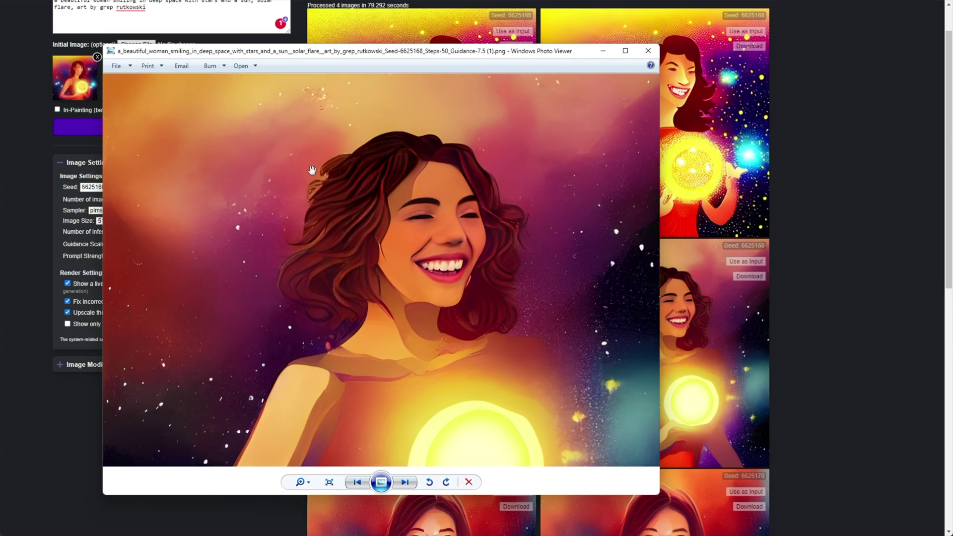
pyautogui.click(647, 53)
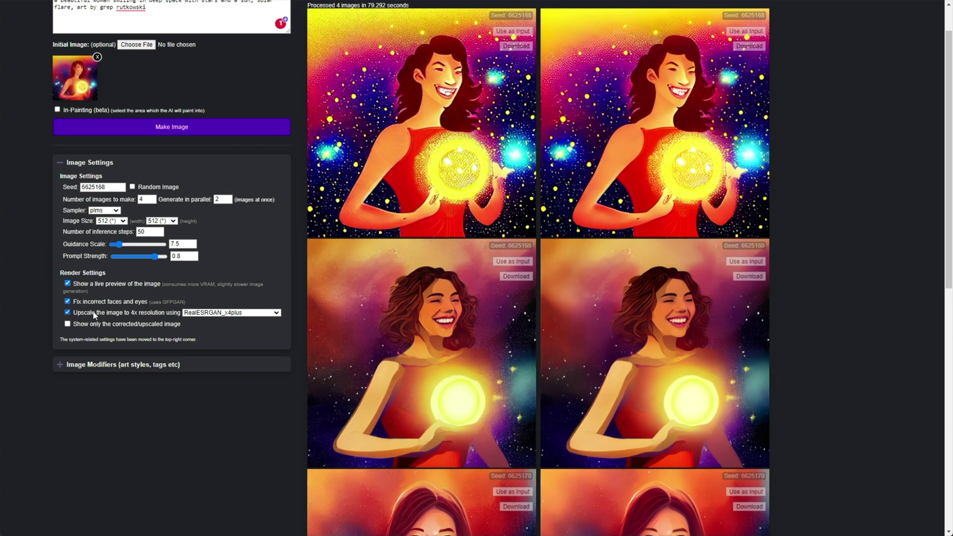
# Copy seed 6625169 into the Seed field and set both image count and parallel count to 1.
pyautogui.doubleClick(520, 245)
pyautogui.rightClick(521, 246)
pyautogui.click(532, 256)
pyautogui.click(106, 187)
pyautogui.hotkey('ctrl', 'a')
pyautogui.hotkey('ctrl', 'v')
pyautogui.doubleClick(147, 200)
pyautogui.write('1')
pyautogui.doubleClick(223, 199)
pyautogui.write('1')
# Generate the image with Fix incorrect faces turned off, then download and open it.
pyautogui.click(100, 306)
pyautogui.click(235, 129)
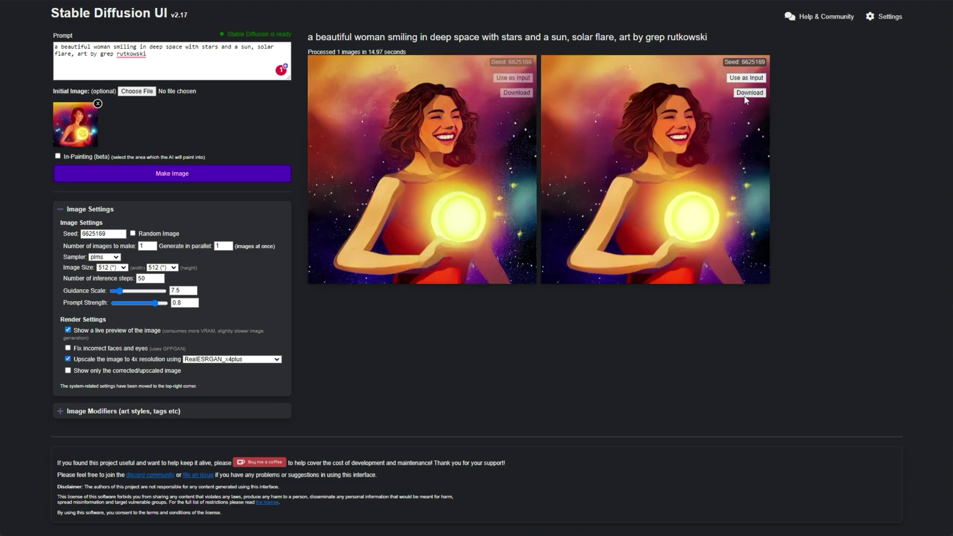
pyautogui.click(69, 523)
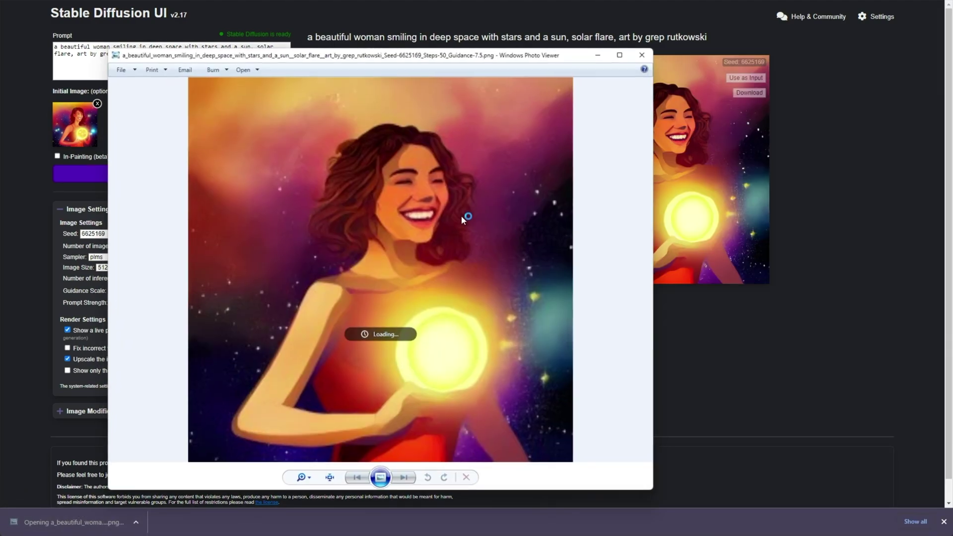
pyautogui.scroll(2, 410, 167)
pyautogui.scroll(1, 471, 293)
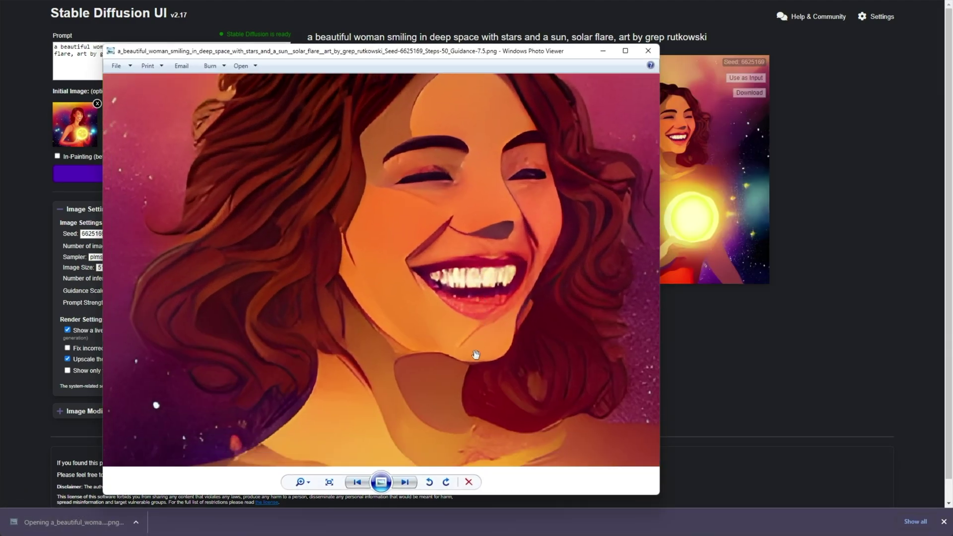
# Close the photo viewer and set the image count to 4 and parallel count to 2.
pyautogui.click(648, 51)
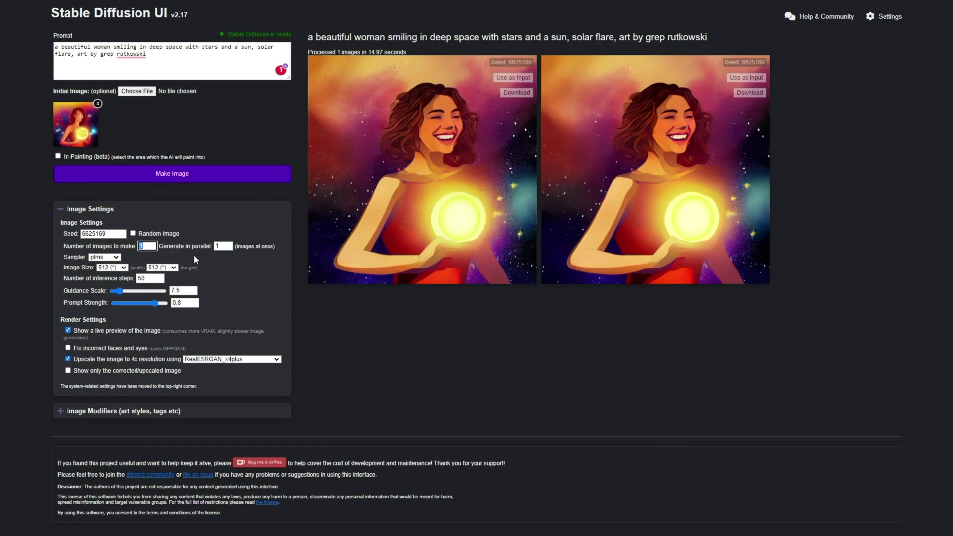
pyautogui.write('4')
pyautogui.moveTo(233, 247); pyautogui.dragTo(199, 271)
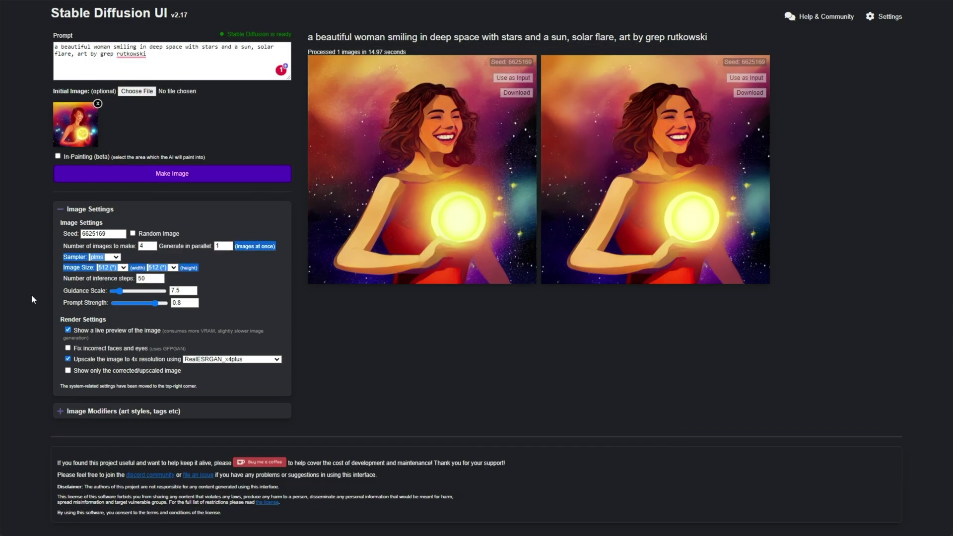
pyautogui.doubleClick(217, 246)
pyautogui.write('2')
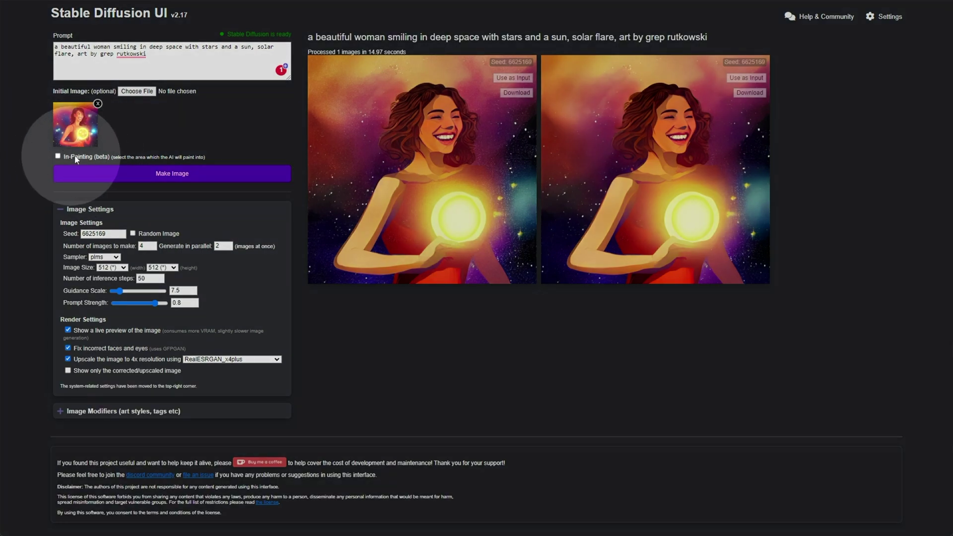
# Enable in-painting, mask the glowing sun, and generate with the prompt 'blue soccer ball'.
pyautogui.click(68, 158)
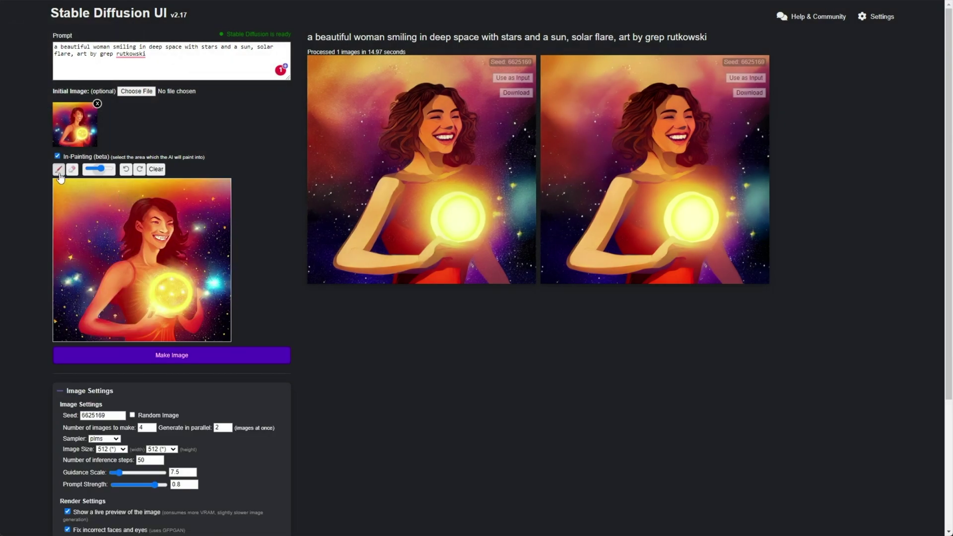
pyautogui.moveTo(181, 283)
pyautogui.mouseDown()
pyautogui.moveTo(160, 276)
pyautogui.moveTo(132, 296)
pyautogui.moveTo(166, 312)
pyautogui.moveTo(195, 288)
pyautogui.moveTo(148, 278)
pyautogui.moveTo(165, 311)
pyautogui.moveTo(163, 280)
pyautogui.moveTo(170, 304)
pyautogui.moveTo(146, 301)
pyautogui.moveTo(164, 289)
pyautogui.moveTo(187, 305)
pyautogui.moveTo(158, 308)
pyautogui.mouseUp()
pyautogui.moveTo(179, 66); pyautogui.dragTo(33, 40)
pyautogui.write('blue soccer ball')
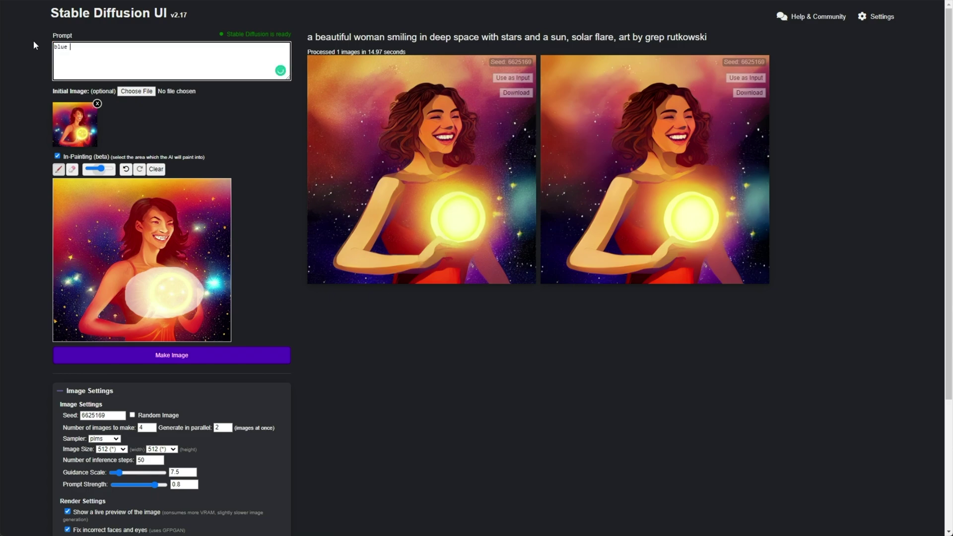
pyautogui.click(210, 355)
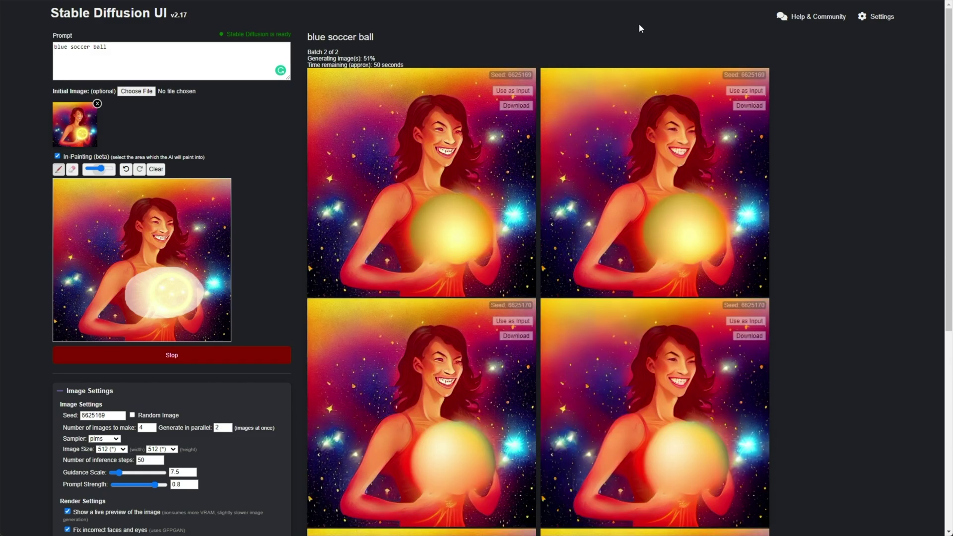
# Stop the running generation and clear the in-painting mask.
pyautogui.scroll(-4, 500, 181)
pyautogui.scroll(-3, 486, 178)
pyautogui.scroll(6, 478, 177)
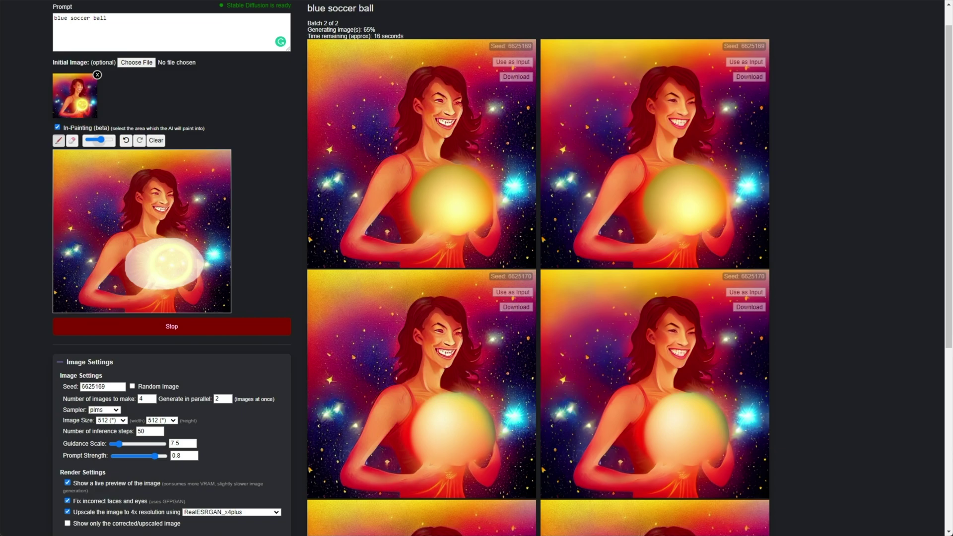
pyautogui.click(220, 332)
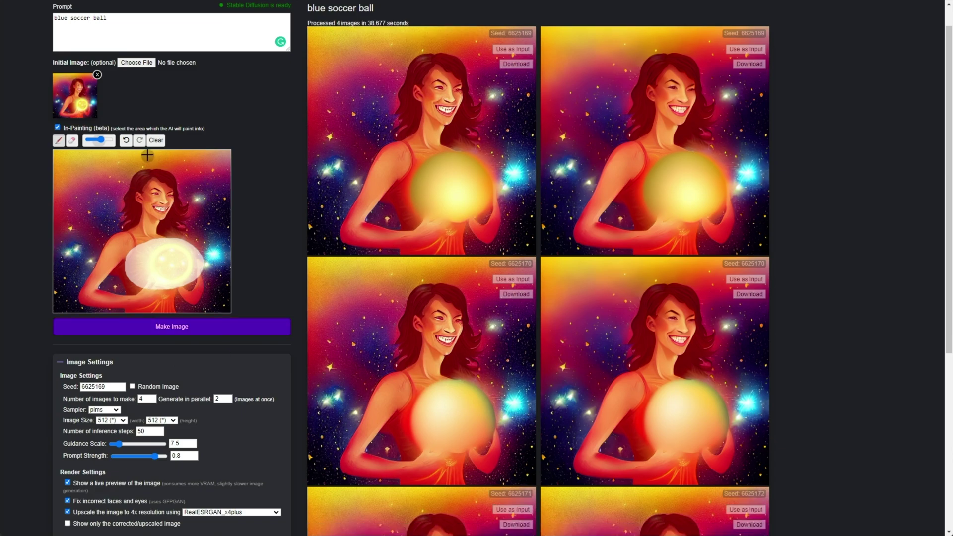
pyautogui.click(156, 142)
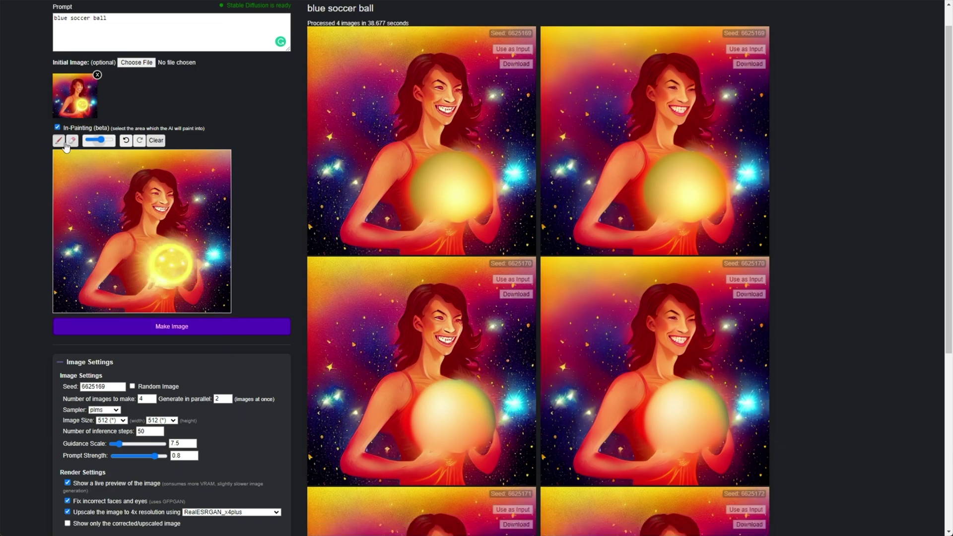
# Mask nearly the whole picture and generate with the prompt 'wheat field'.
pyautogui.moveTo(116, 202)
pyautogui.mouseDown()
pyautogui.moveTo(102, 248)
pyautogui.moveTo(214, 169)
pyautogui.moveTo(201, 198)
pyautogui.moveTo(206, 293)
pyautogui.moveTo(188, 301)
pyautogui.moveTo(224, 255)
pyautogui.moveTo(208, 298)
pyautogui.moveTo(109, 287)
pyautogui.mouseUp()
pyautogui.click(137, 40)
pyautogui.hotkey('ctrl', 'a')
pyautogui.write('wheat field')
pyautogui.press('Return')
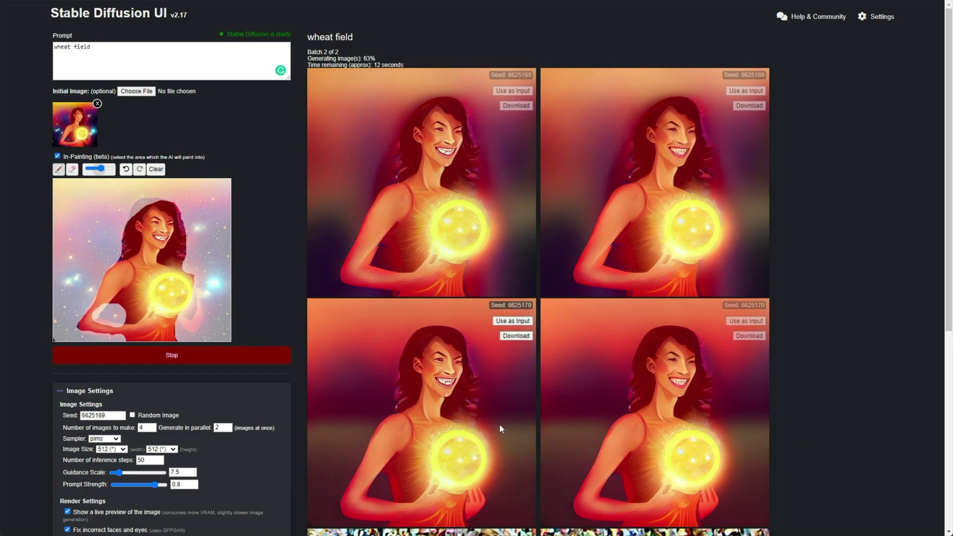
# Stop the generation and remove the initial image.
pyautogui.click(244, 353)
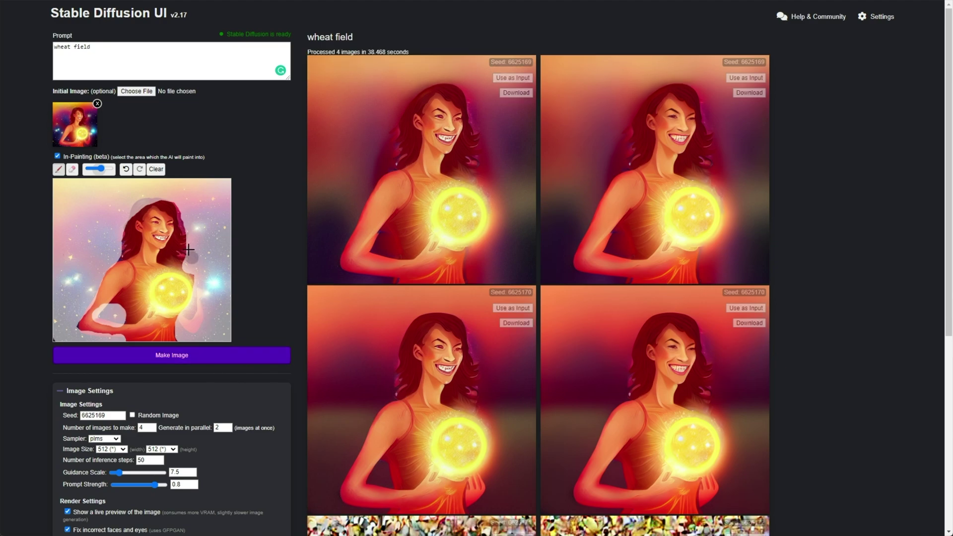
pyautogui.click(98, 104)
pyautogui.scroll(-5, 257, 222)
pyautogui.scroll(5, 251, 239)
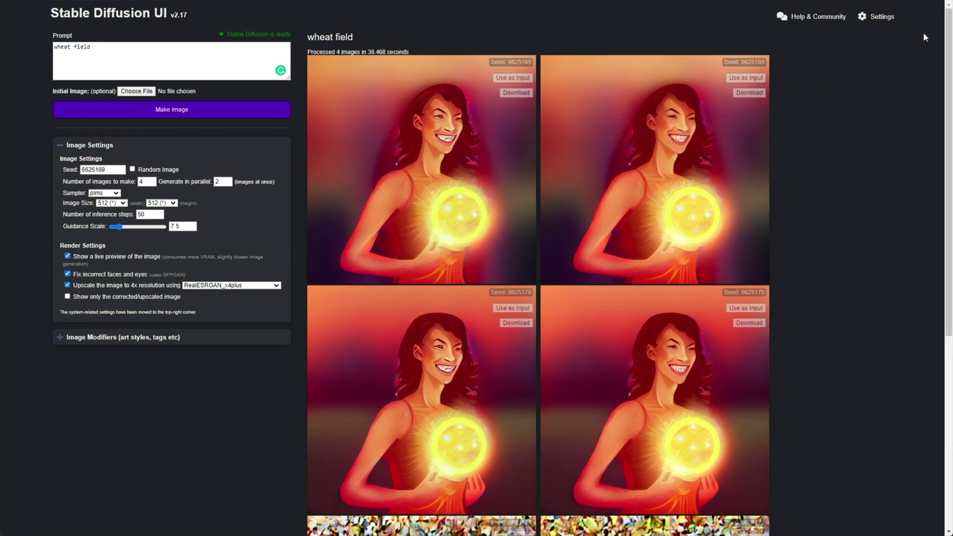
# Open System Settings and select the auto-save path /mnt/a/ai/SDUI/.
pyautogui.moveTo(880, 18)
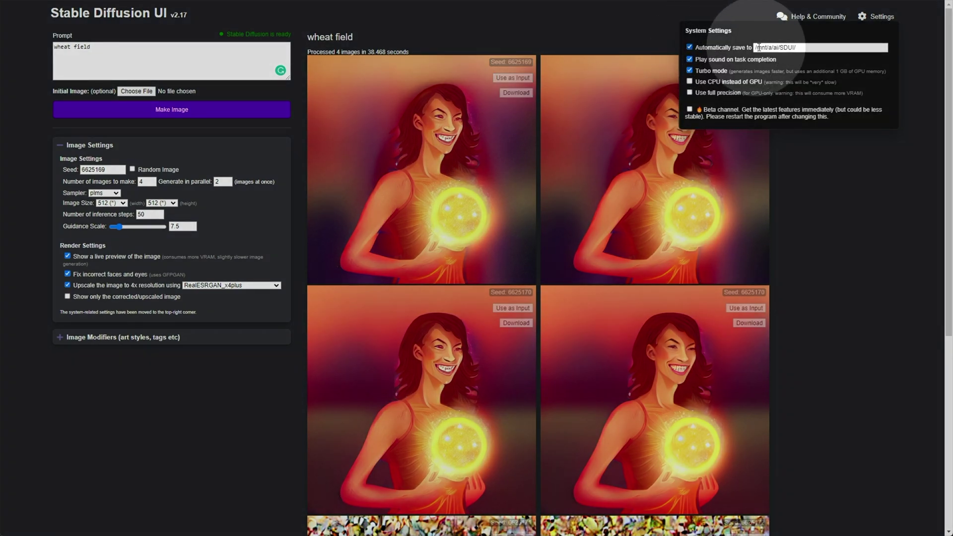
pyautogui.tripleClick(758, 47)
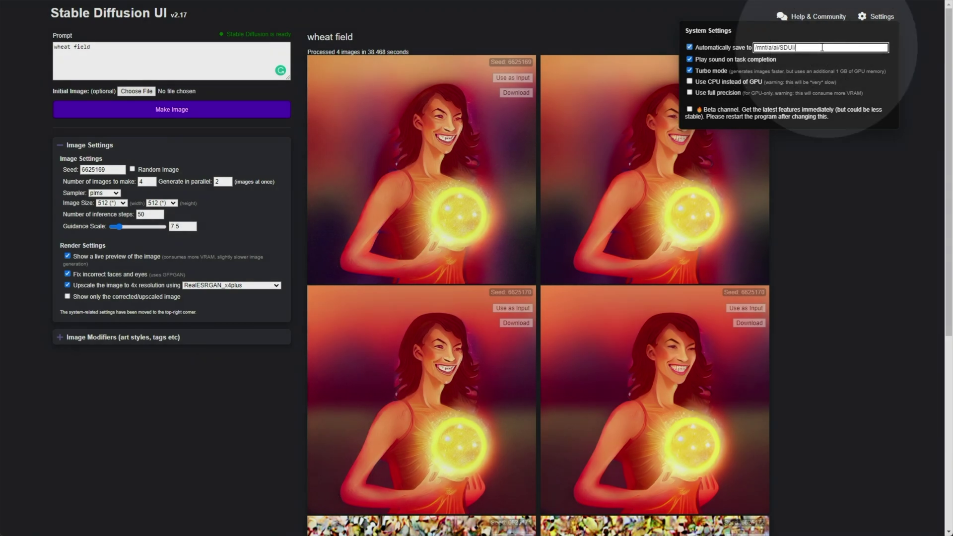
pyautogui.click(769, 48)
pyautogui.doubleClick(762, 47)
pyautogui.click(769, 47)
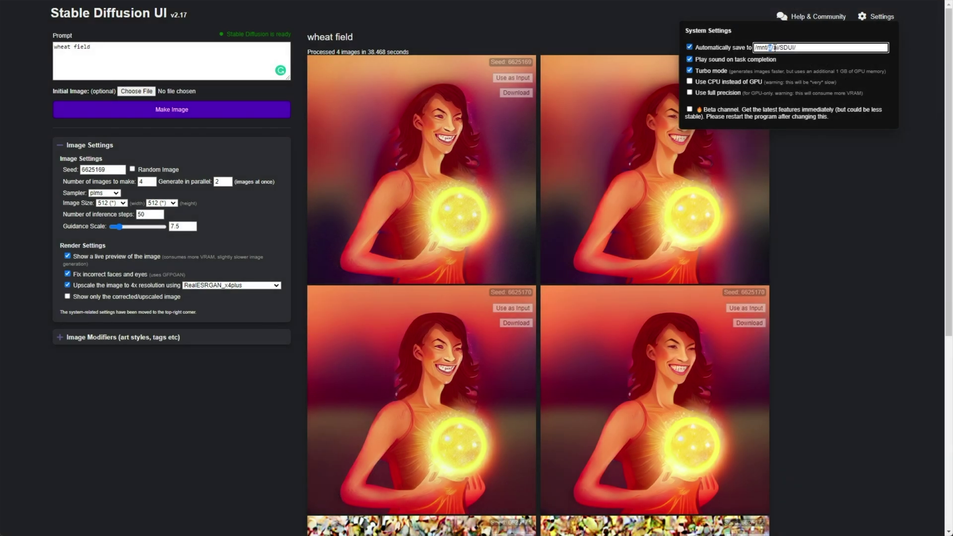
pyautogui.moveTo(774, 47); pyautogui.dragTo(803, 48)
pyautogui.hotkey('ctrl', 'a')
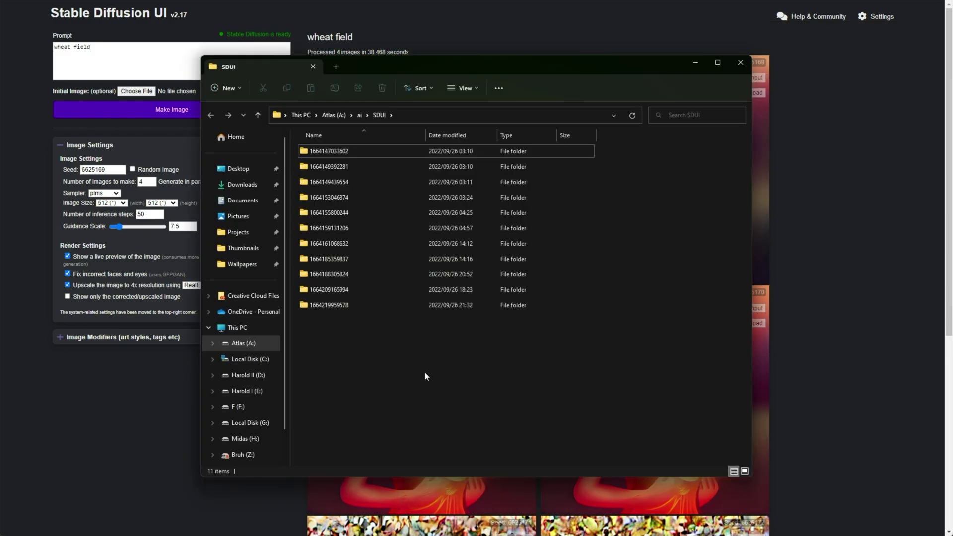
pyautogui.moveTo(425, 376); pyautogui.dragTo(370, 154)
pyautogui.click(453, 347)
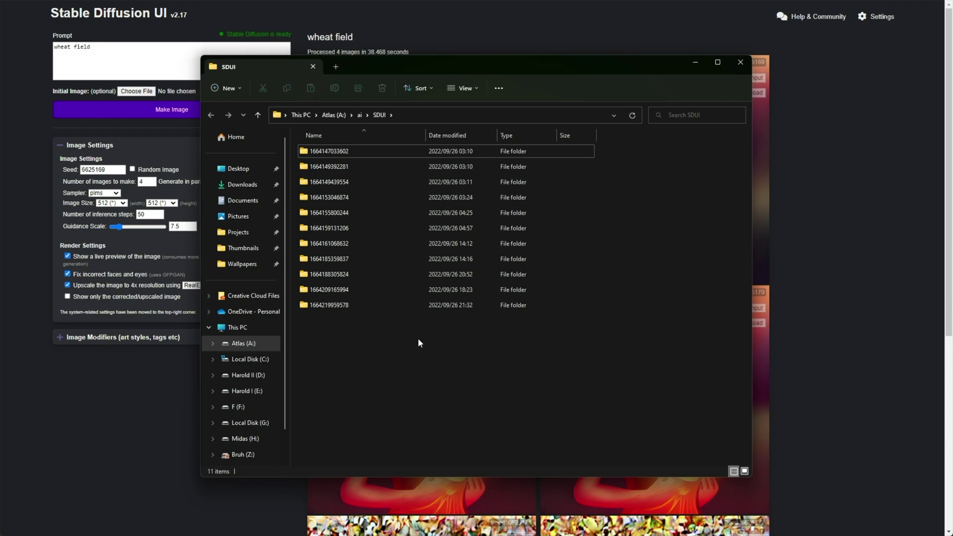
pyautogui.doubleClick(395, 305)
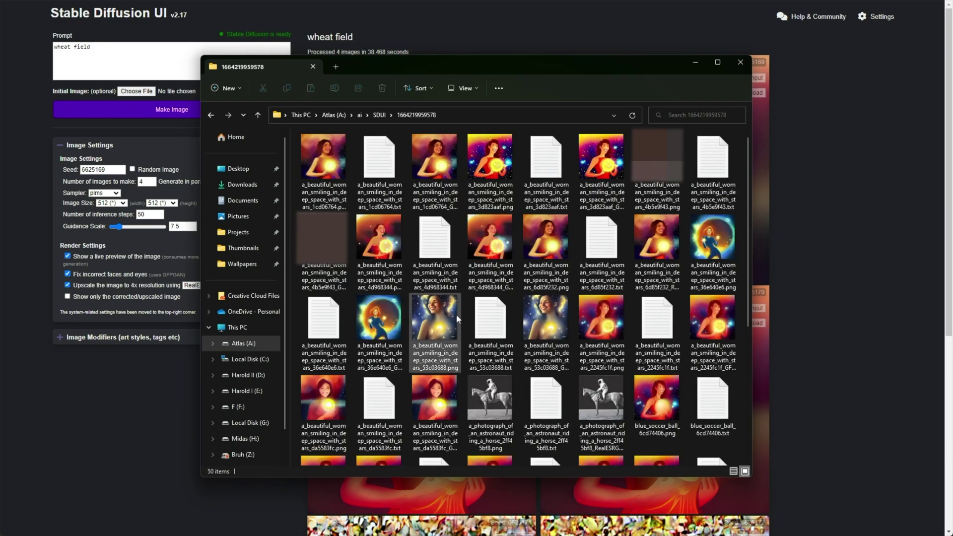
pyautogui.scroll(-5, 457, 314)
pyautogui.scroll(10, 455, 314)
# Review the first generation-settings text file in Notepad, then close it.
pyautogui.click(387, 179)
pyautogui.press('Return')
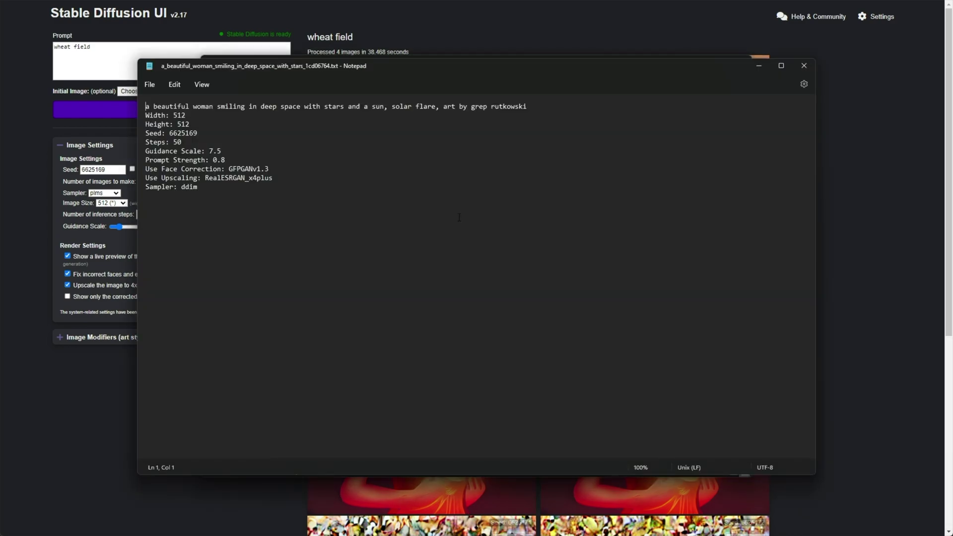
pyautogui.click(288, 225)
pyautogui.hotkey('ctrl', 'a')
pyautogui.click(288, 225)
pyautogui.click(805, 66)
# View the first image and the upscaled 1cd06764 and 36e640e6 images in Photo Viewer.
pyautogui.click(328, 154)
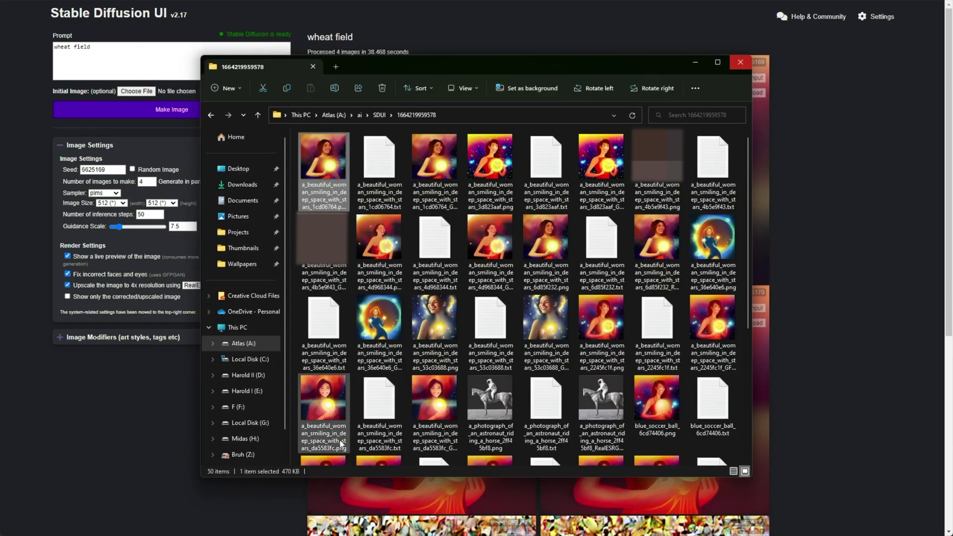
pyautogui.doubleClick(328, 153)
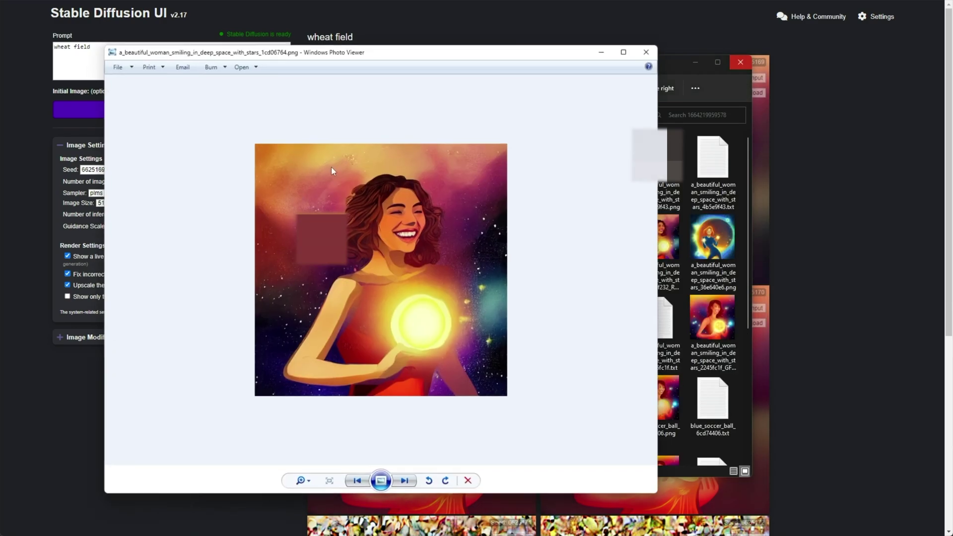
pyautogui.click(649, 49)
pyautogui.click(441, 172)
pyautogui.doubleClick(430, 156)
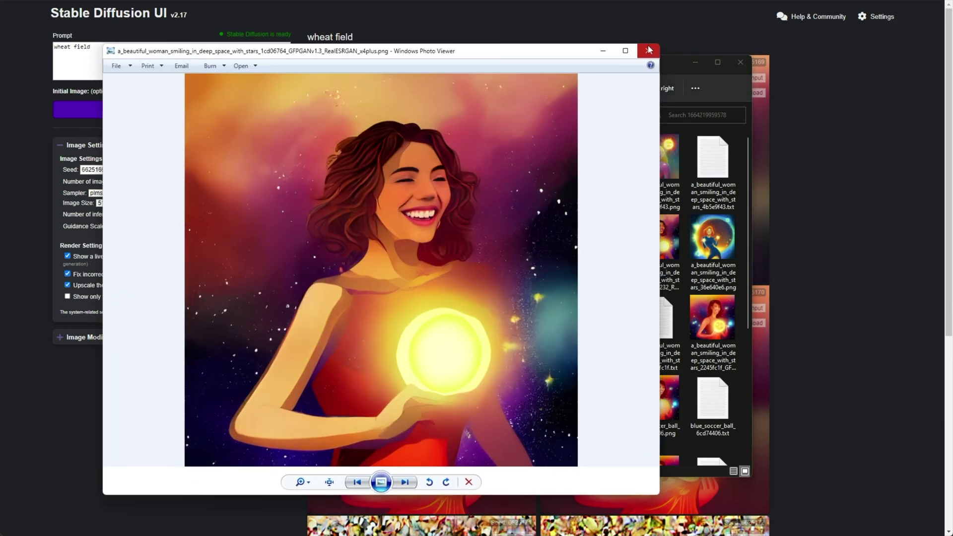
pyautogui.click(647, 52)
pyautogui.doubleClick(393, 317)
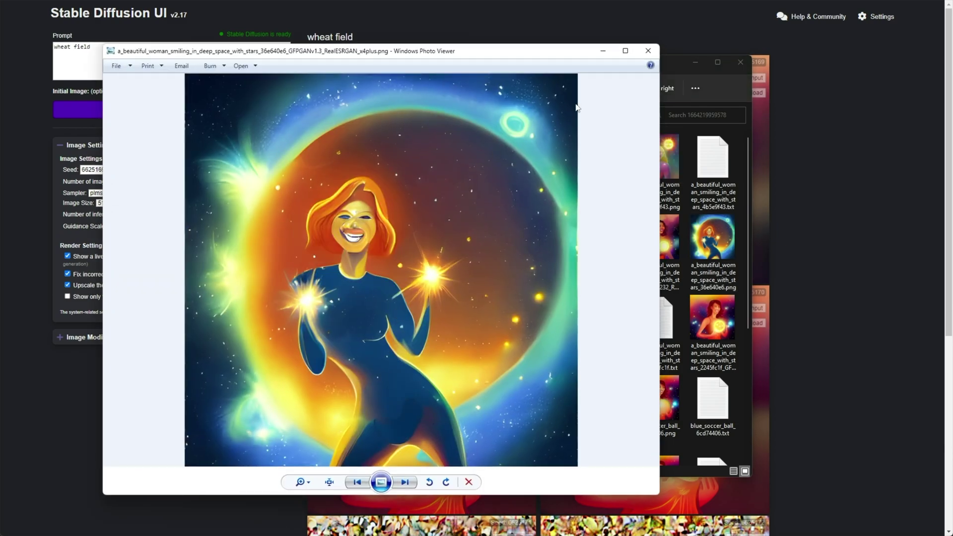
pyautogui.click(648, 51)
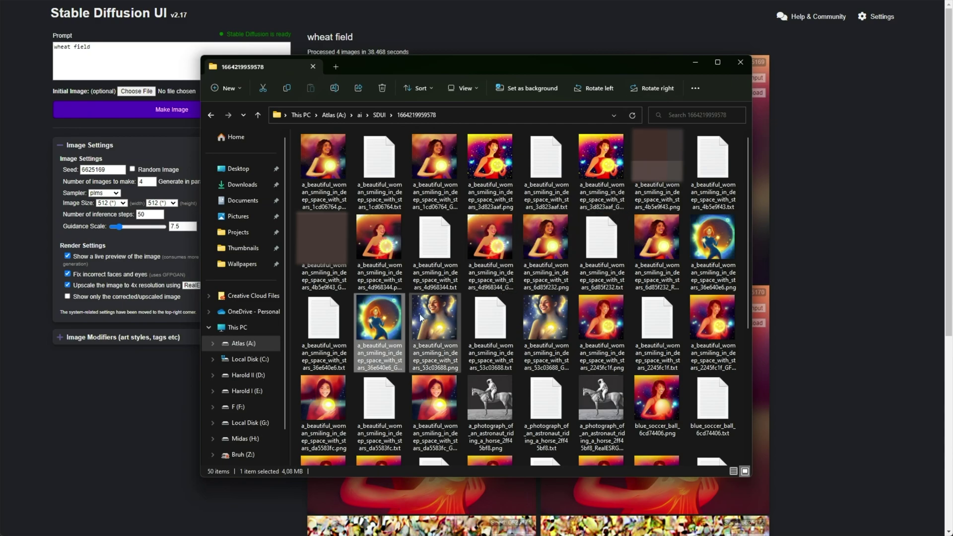
# Select all 50 files, check their Properties (66.1 MB), and permanently delete them.
pyautogui.scroll(-5, 419, 313)
pyautogui.hotkey('ctrl', 'a')
pyautogui.rightClick(492, 260)
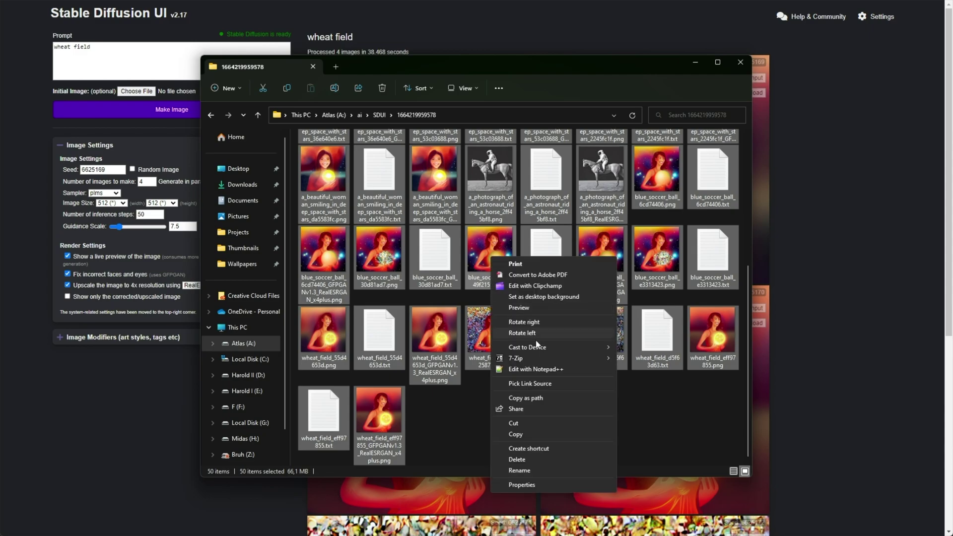
pyautogui.click(553, 483)
pyautogui.moveTo(560, 262); pyautogui.dragTo(484, 146)
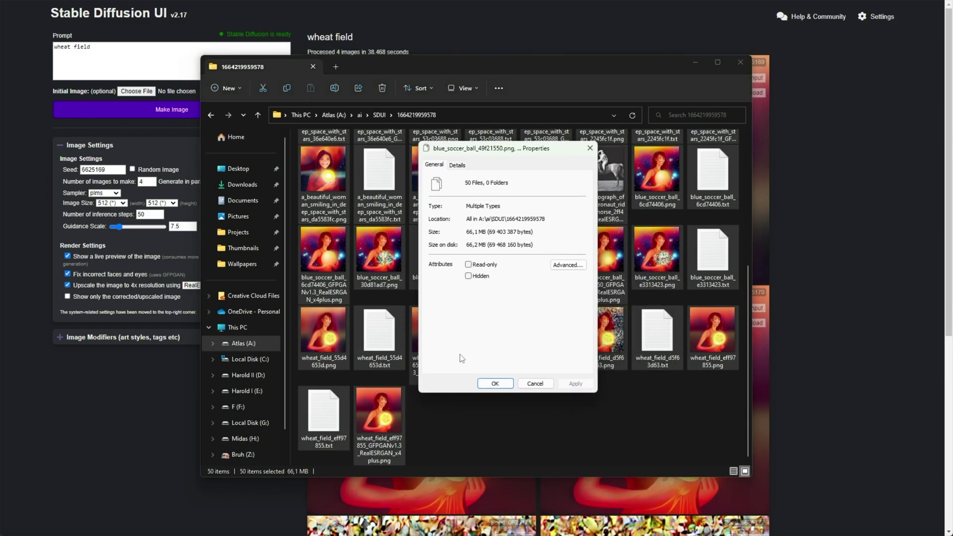
pyautogui.click(590, 149)
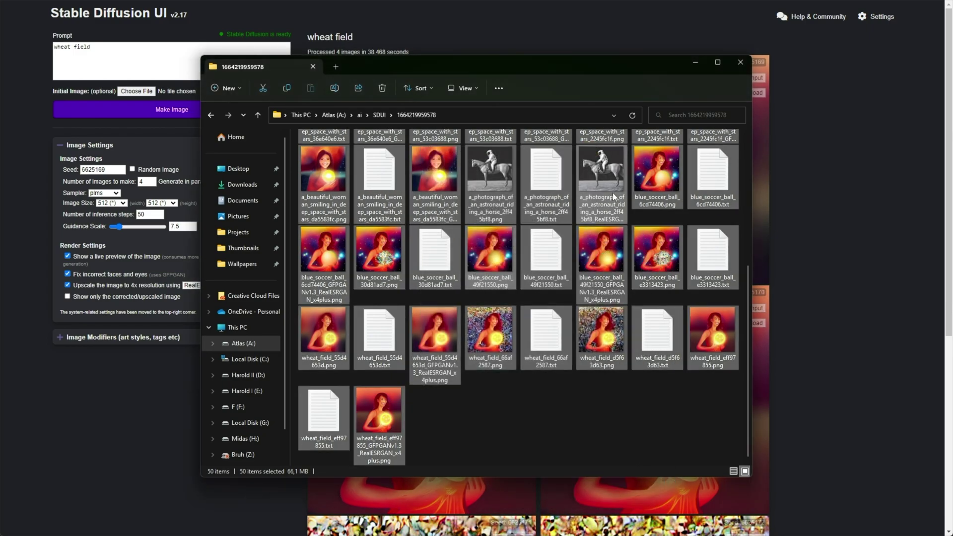
pyautogui.scroll(5, 538, 381)
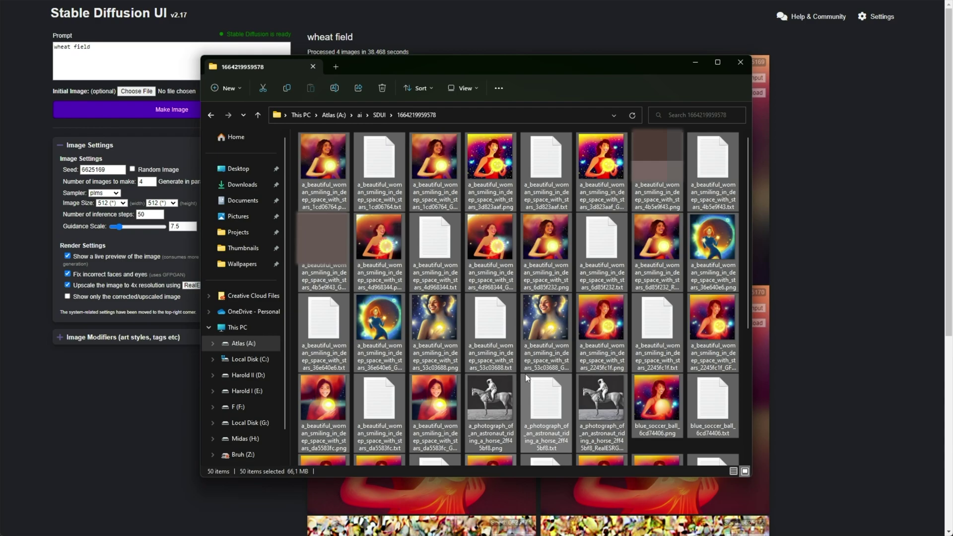
pyautogui.hotkey('shift', 'Delete')
pyautogui.press('Return')
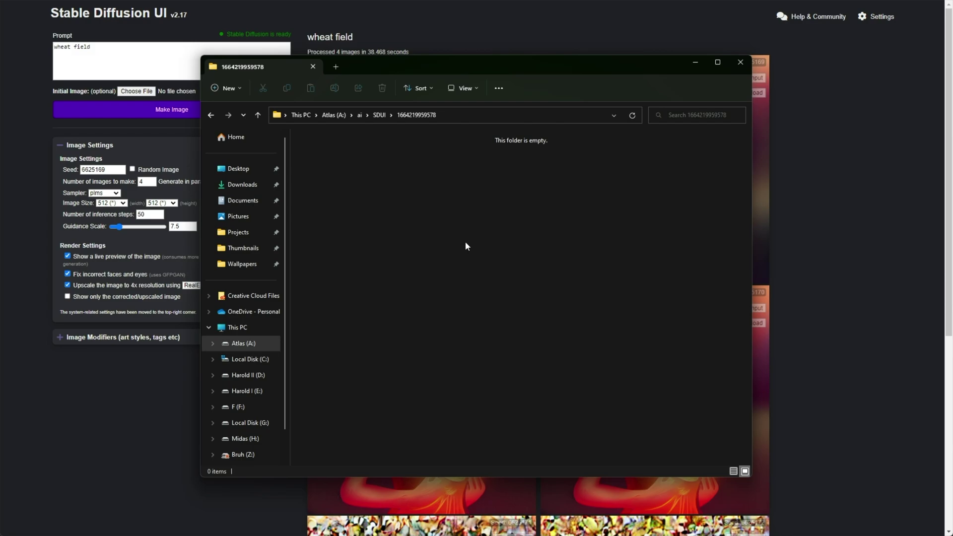
# Switch back from File Explorer and select the 'wheat field' prompt text.
pyautogui.hotkey('alt', 'Tab')
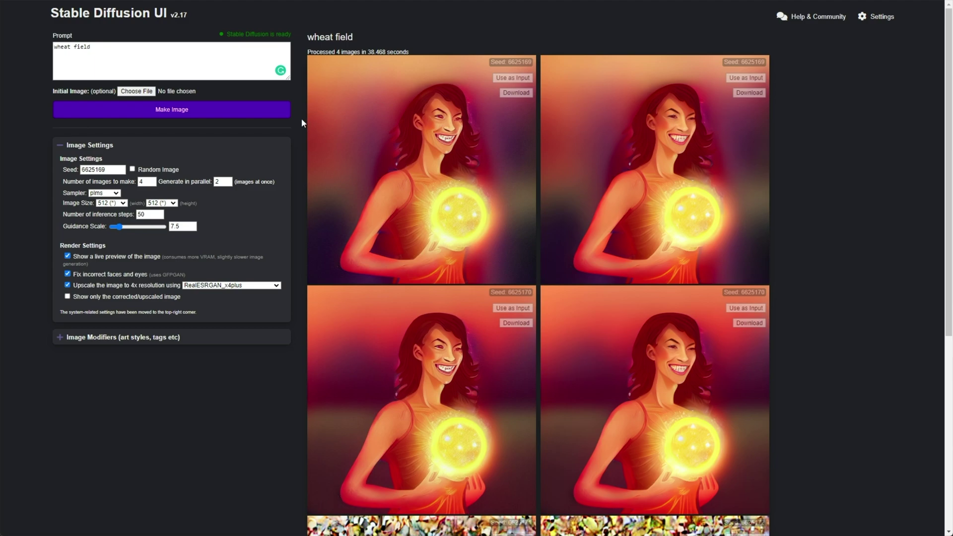
pyautogui.click(74, 66)
pyautogui.hotkey('ctrl', 'a')
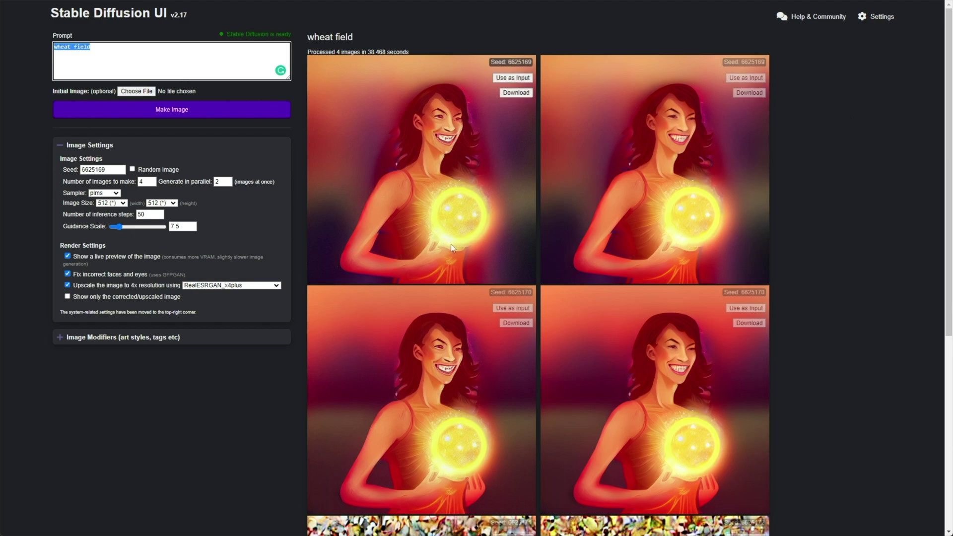
pyautogui.moveTo(794, 23)
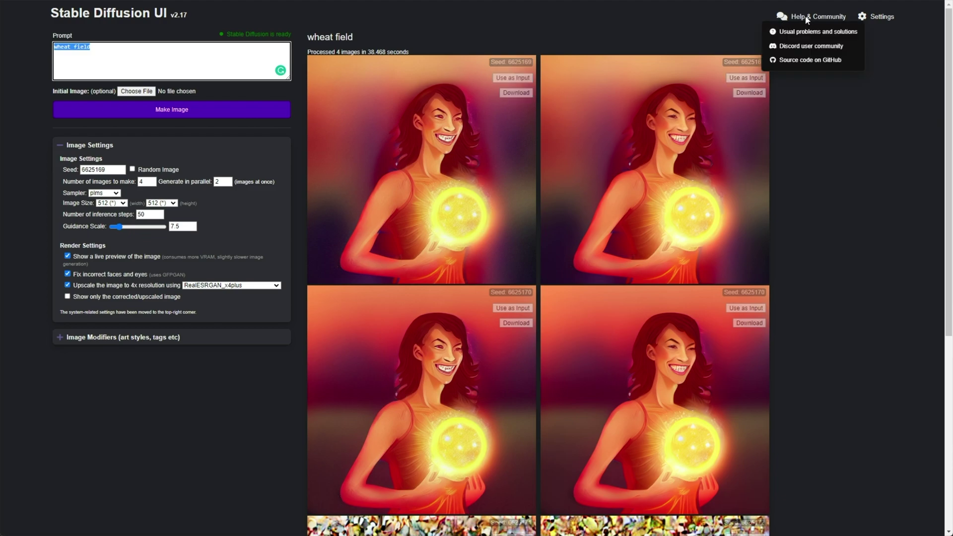